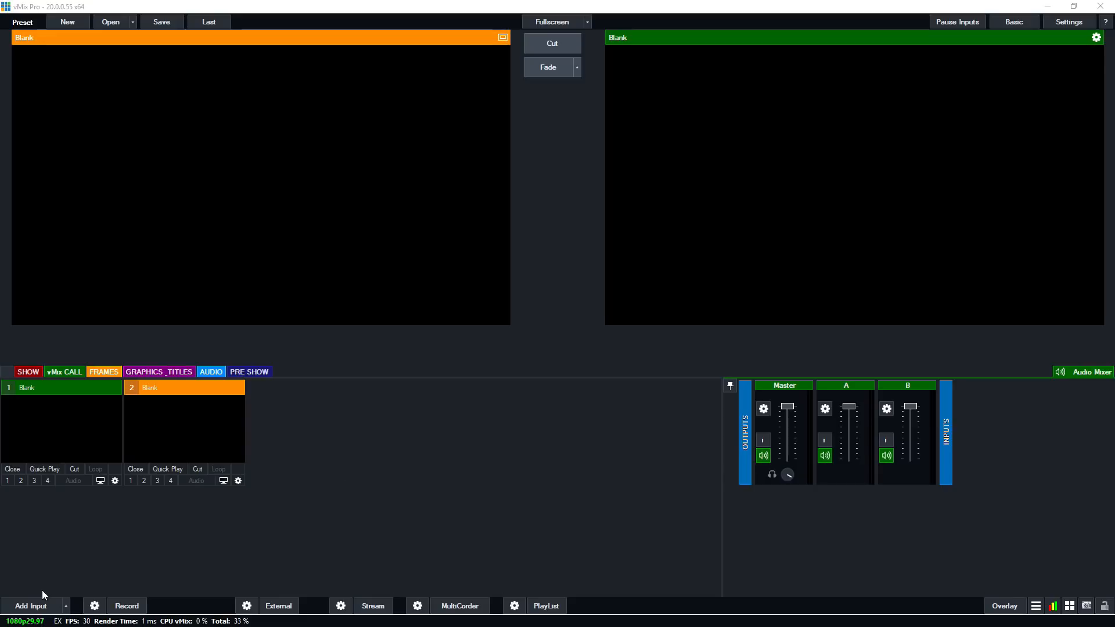
# Review the available NDI sources, including PTZOpticsCamera Channel 1 and vMix - Output 1, and leave without adding one.
pyautogui.click(35, 607)
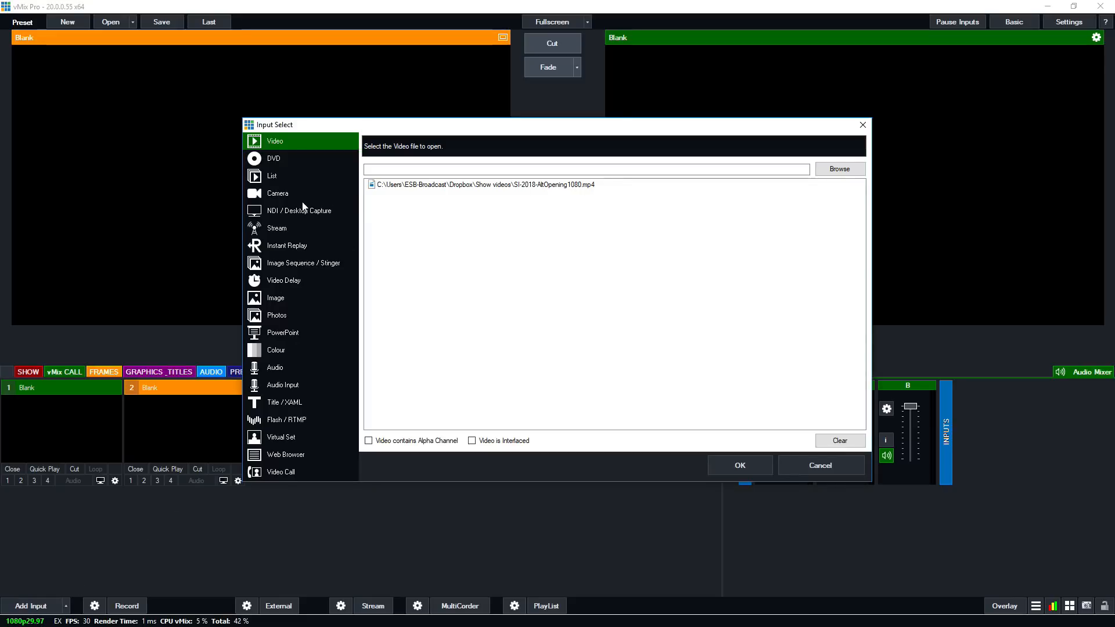
pyautogui.click(294, 211)
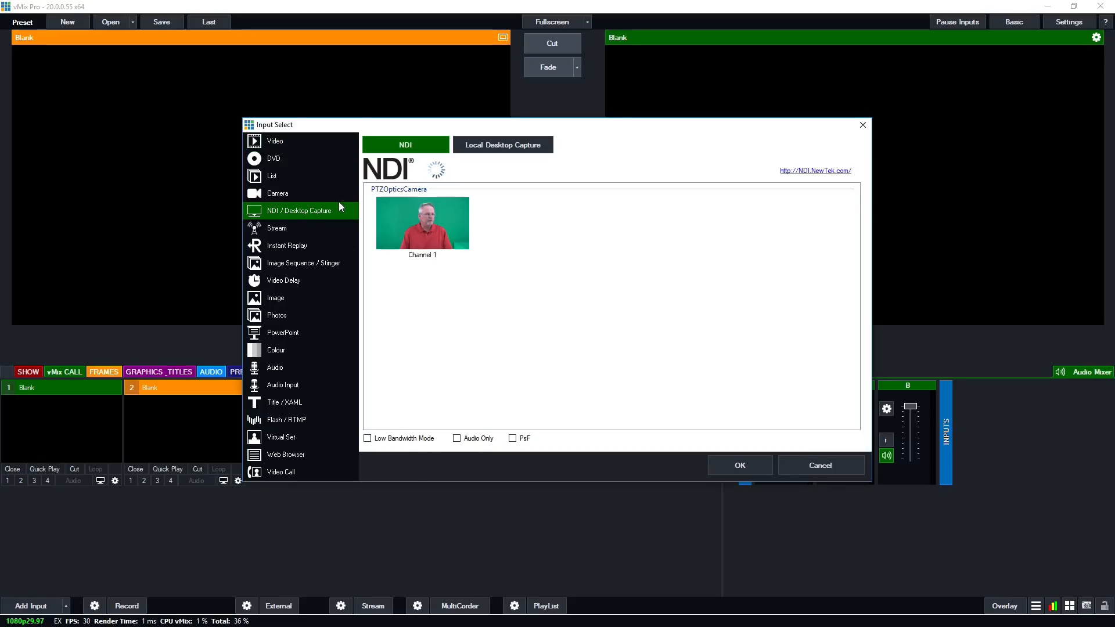
pyautogui.click(430, 217)
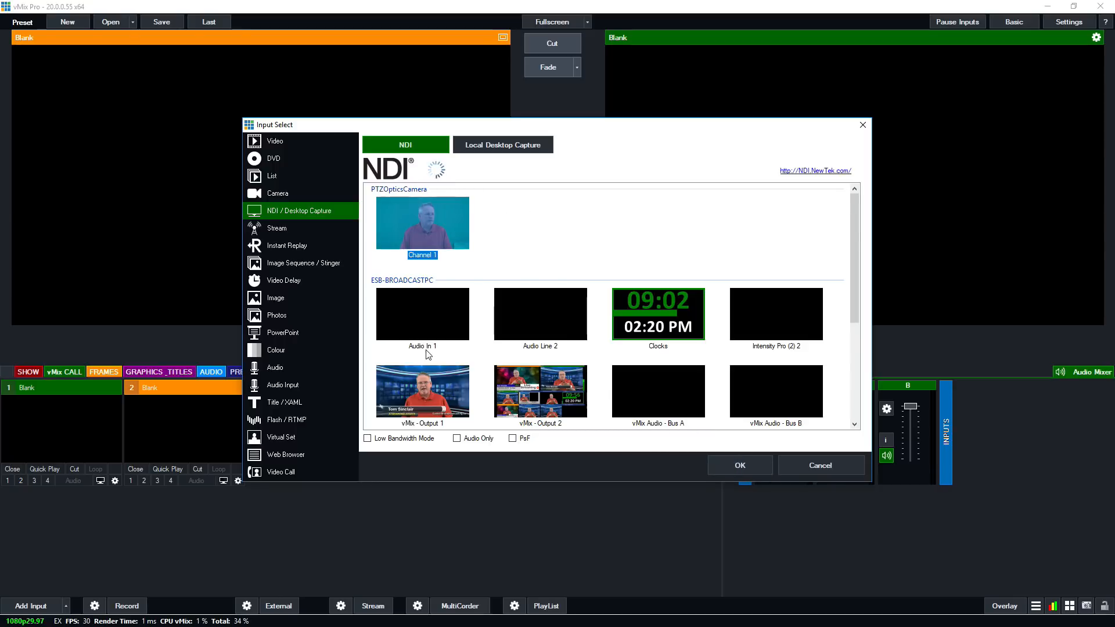
pyautogui.click(409, 384)
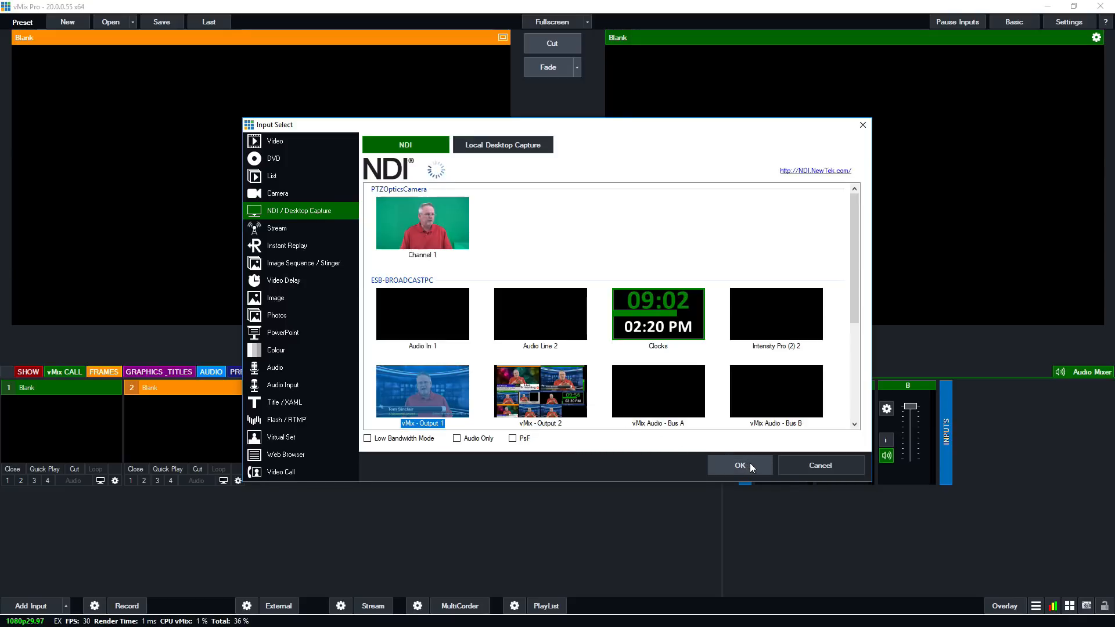
pyautogui.scroll(-3, 575, 333)
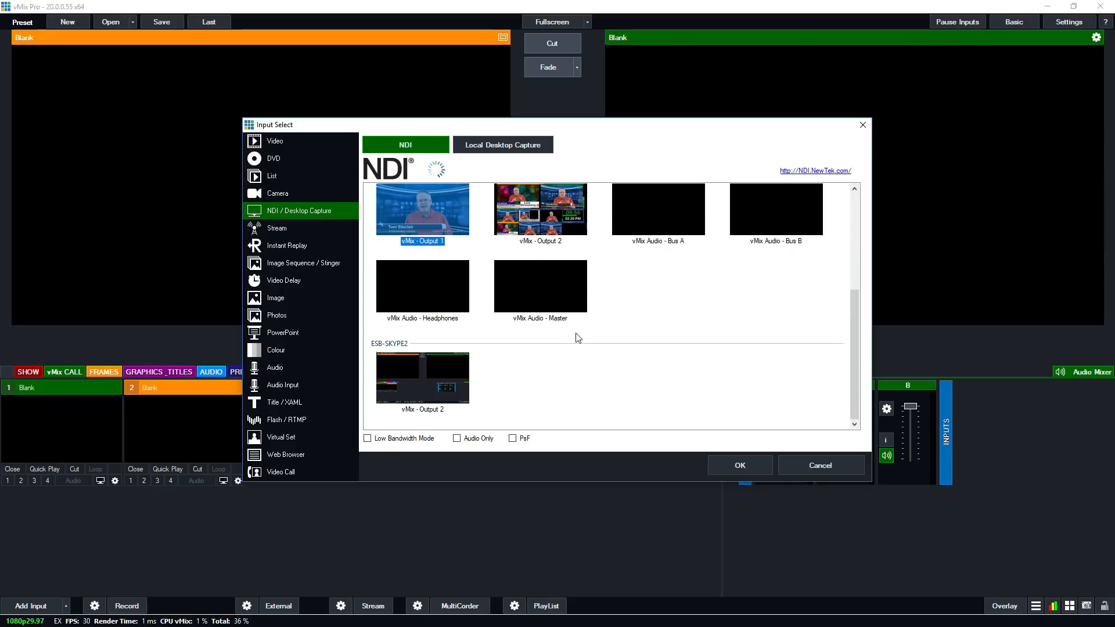
pyautogui.scroll(3, 624, 310)
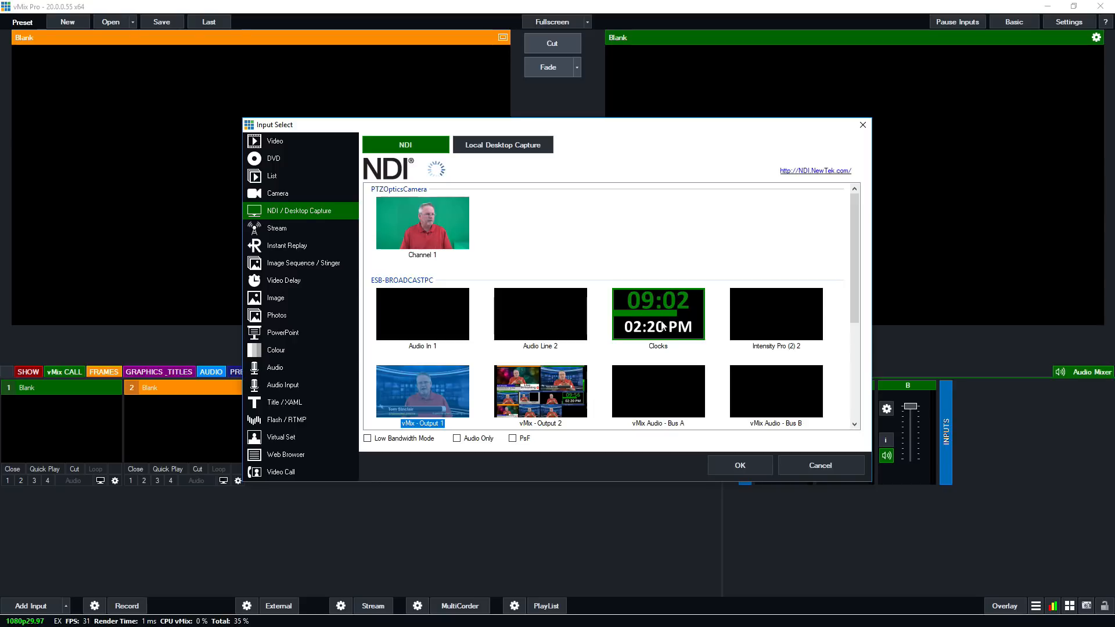
pyautogui.click(817, 462)
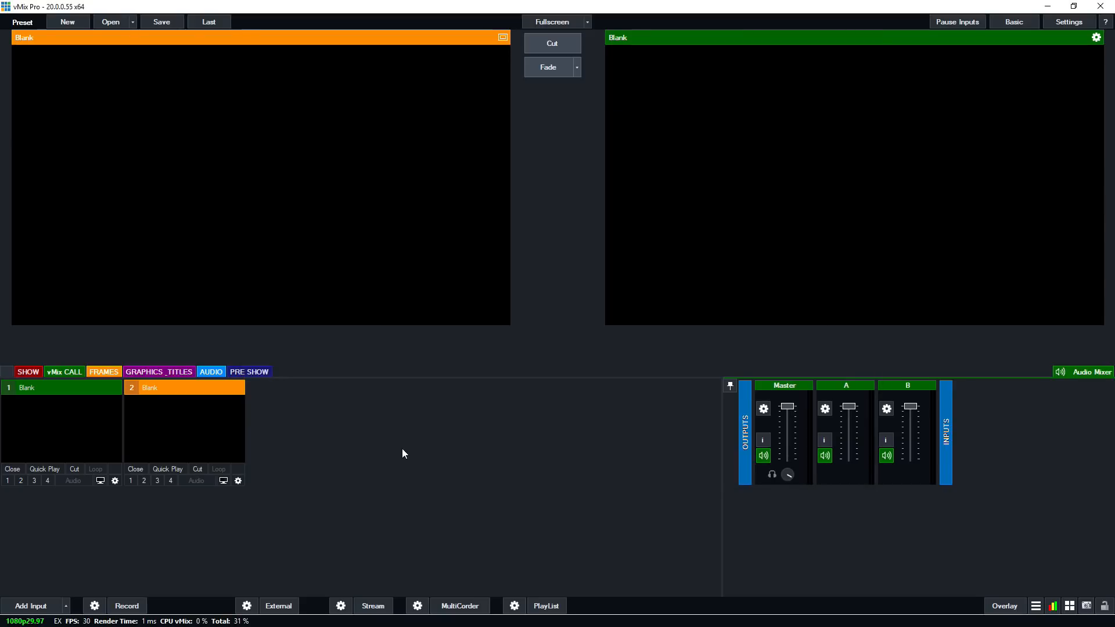
# Add the image beauty pagent.jpg from the recent files as a new input.
pyautogui.click(29, 605)
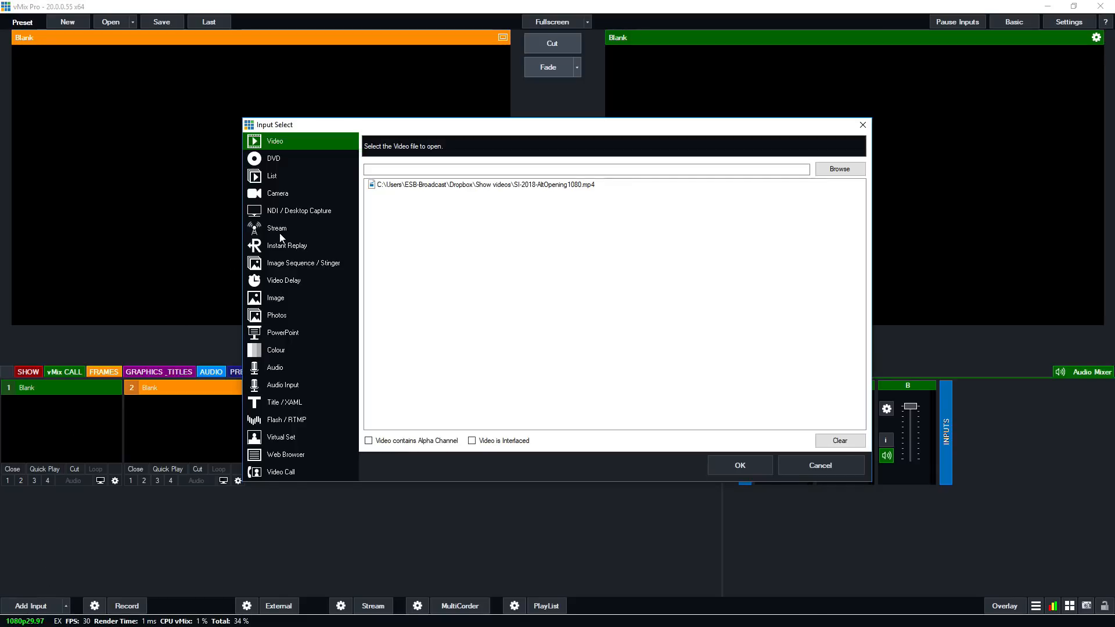
pyautogui.click(278, 299)
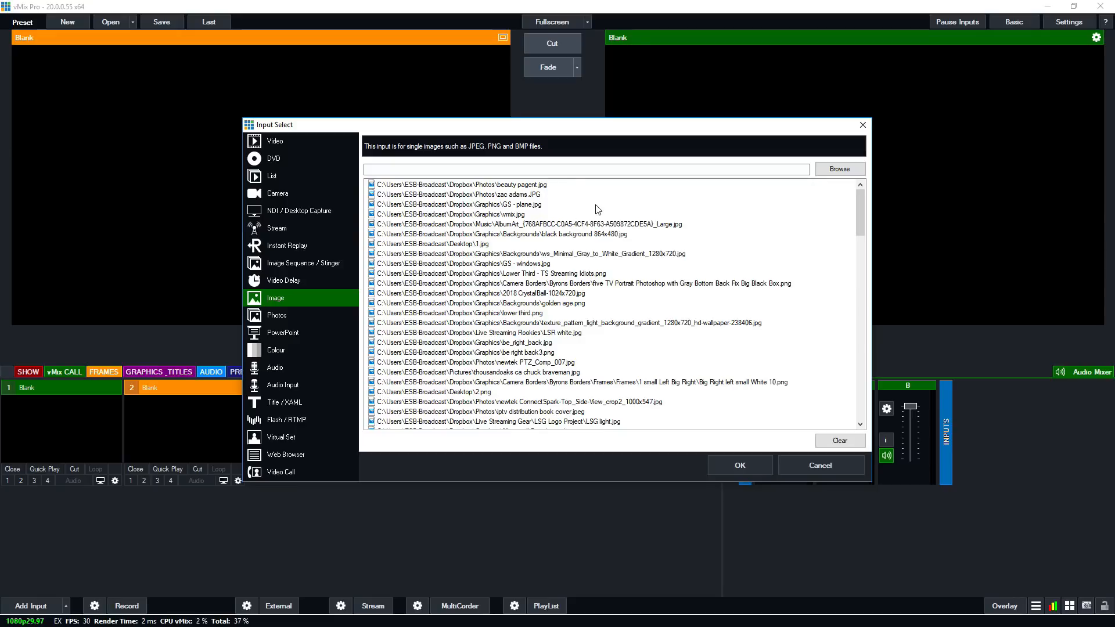
pyautogui.click(493, 186)
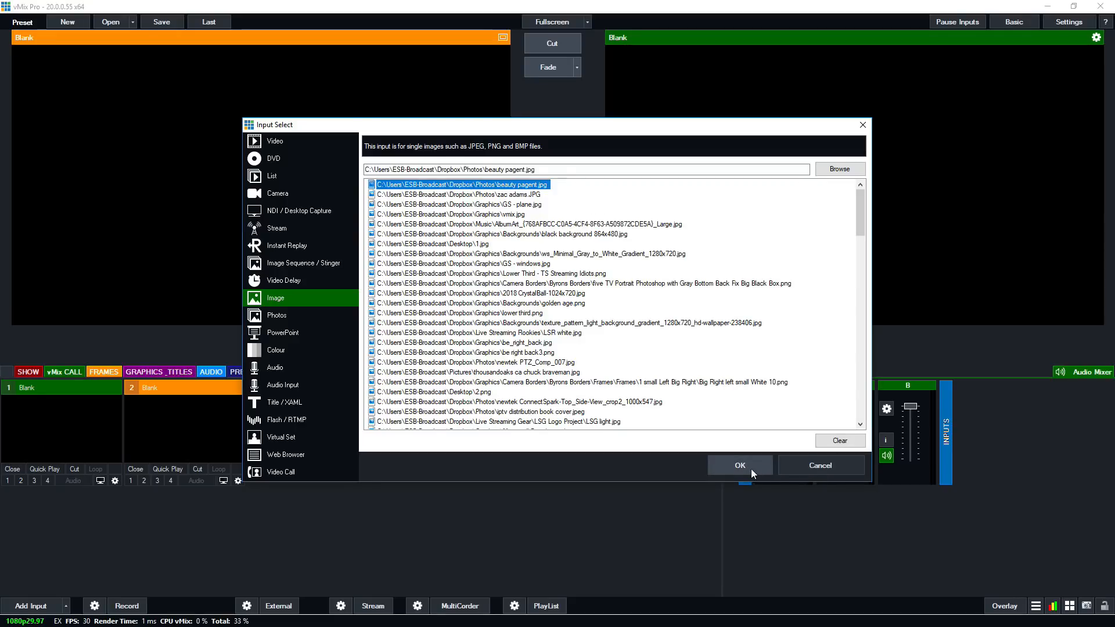
pyautogui.press('Return')
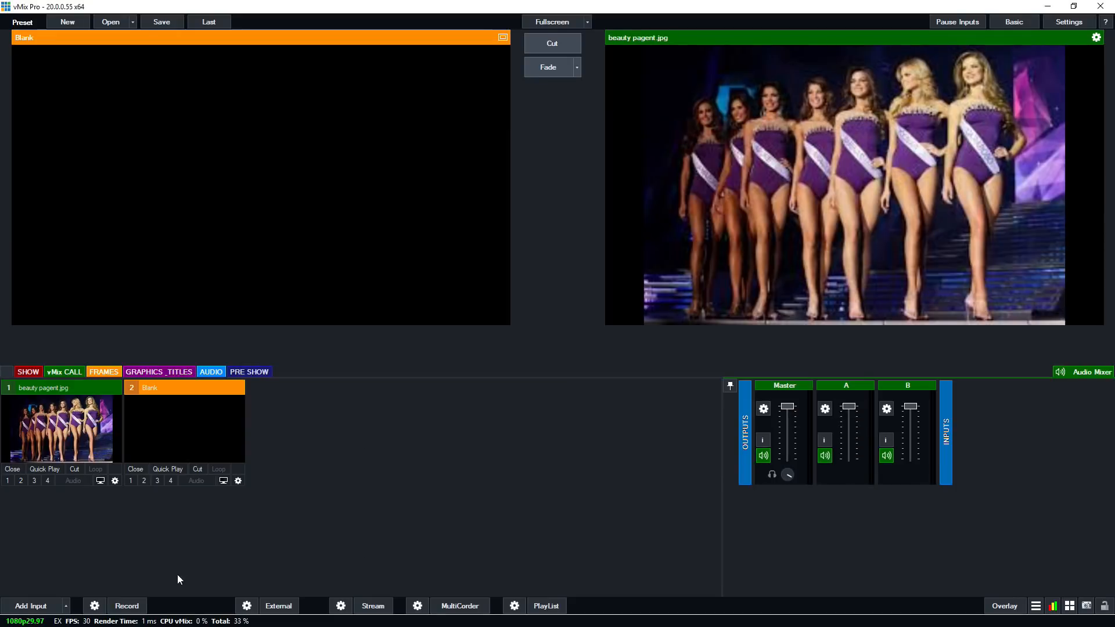
# Add the second photo in the recent image files as another image input.
pyautogui.click(45, 607)
pyautogui.click(277, 229)
pyautogui.click(277, 296)
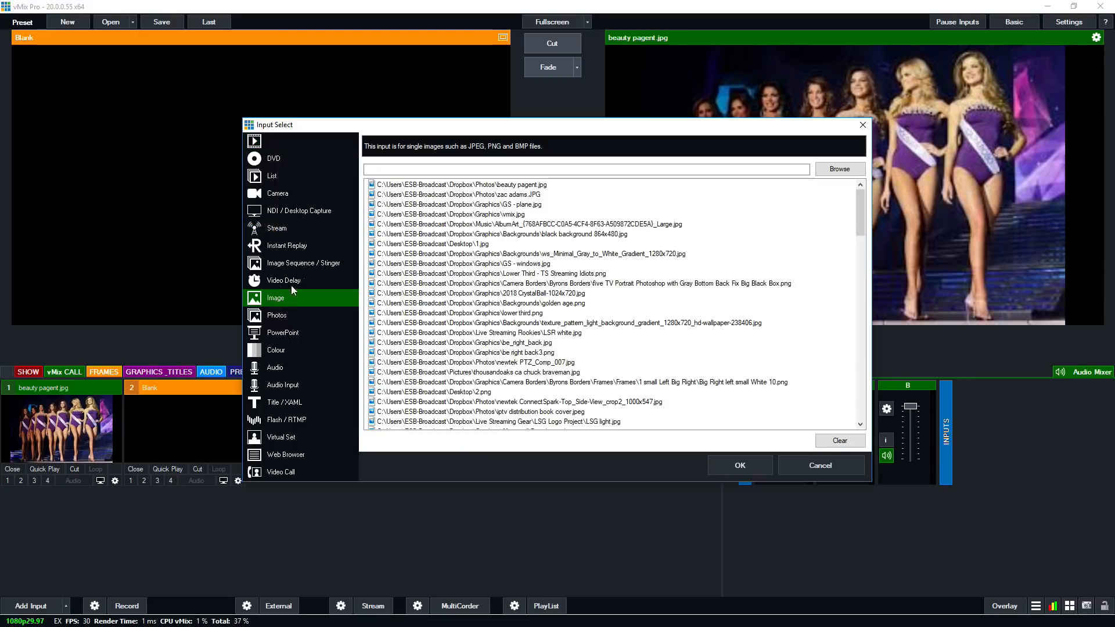
pyautogui.click(498, 196)
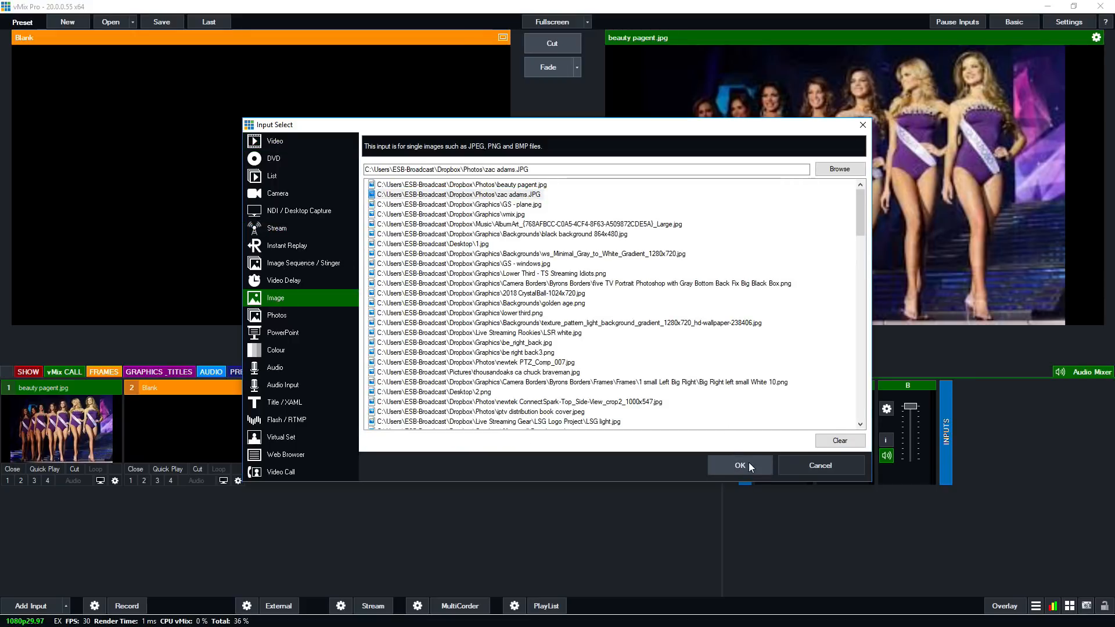
pyautogui.click(748, 462)
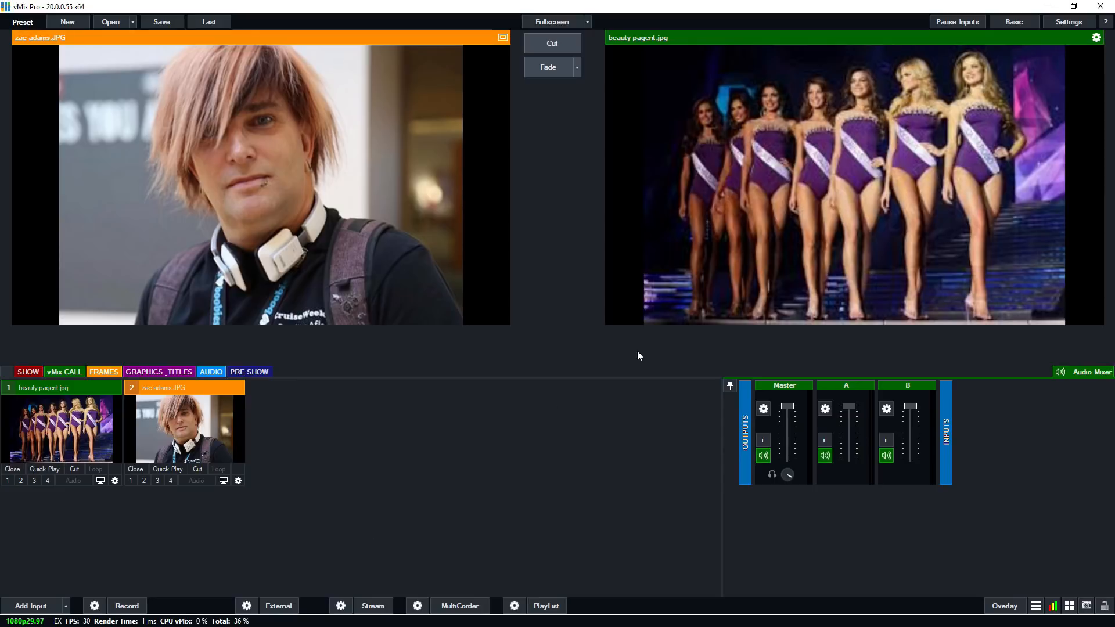
# Review the source, NDI and MultiView layout options in the Outputs / NDI settings, and close the settings.
pyautogui.click(1070, 24)
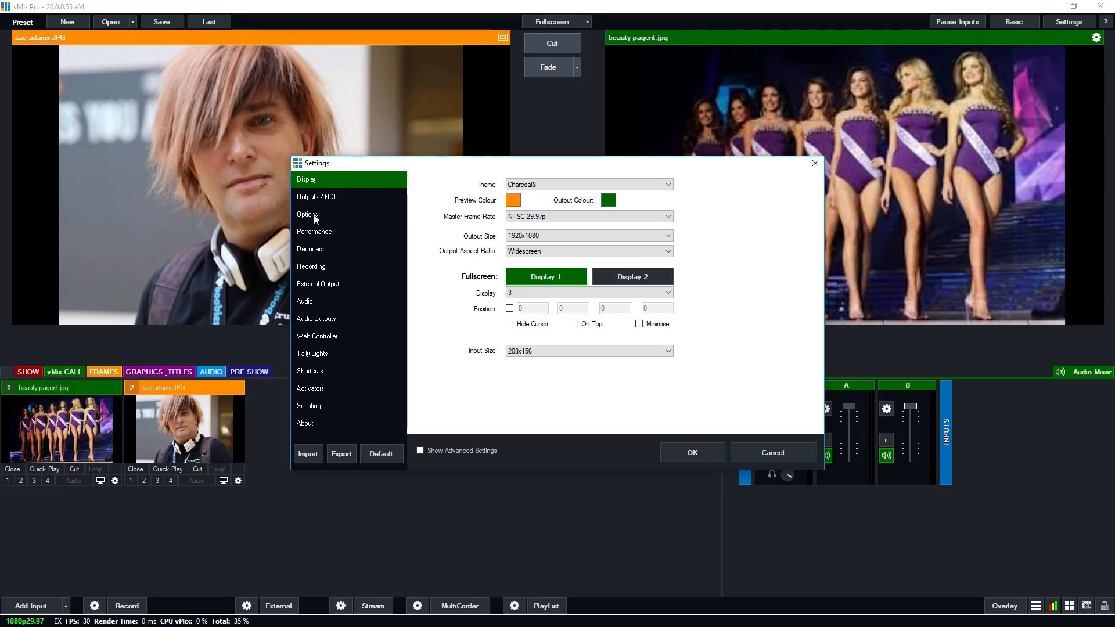
pyautogui.click(307, 197)
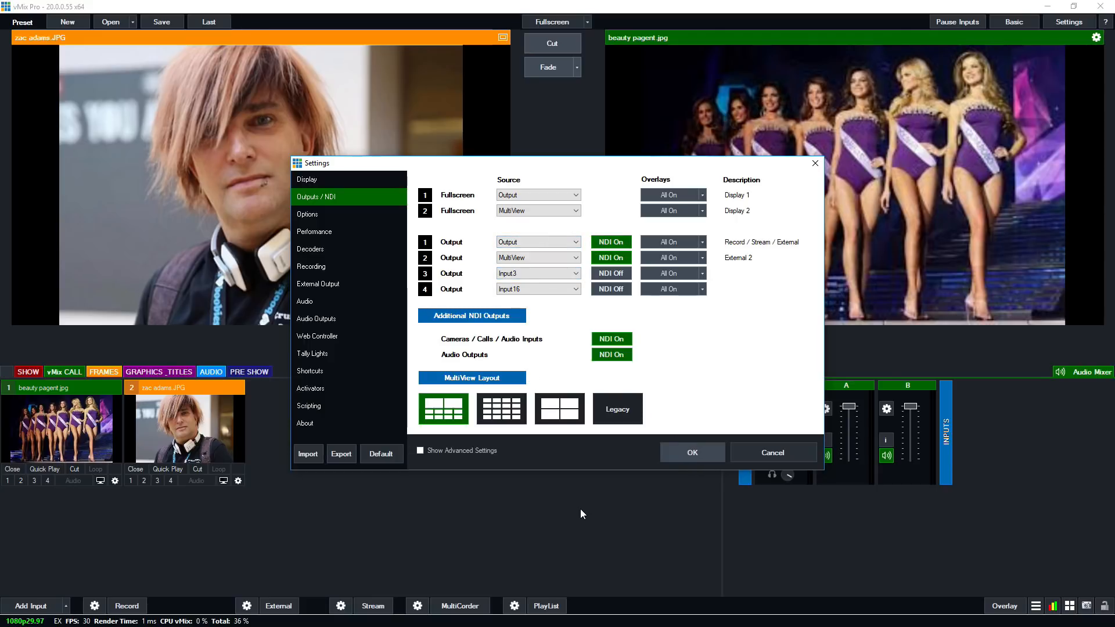
pyautogui.click(668, 461)
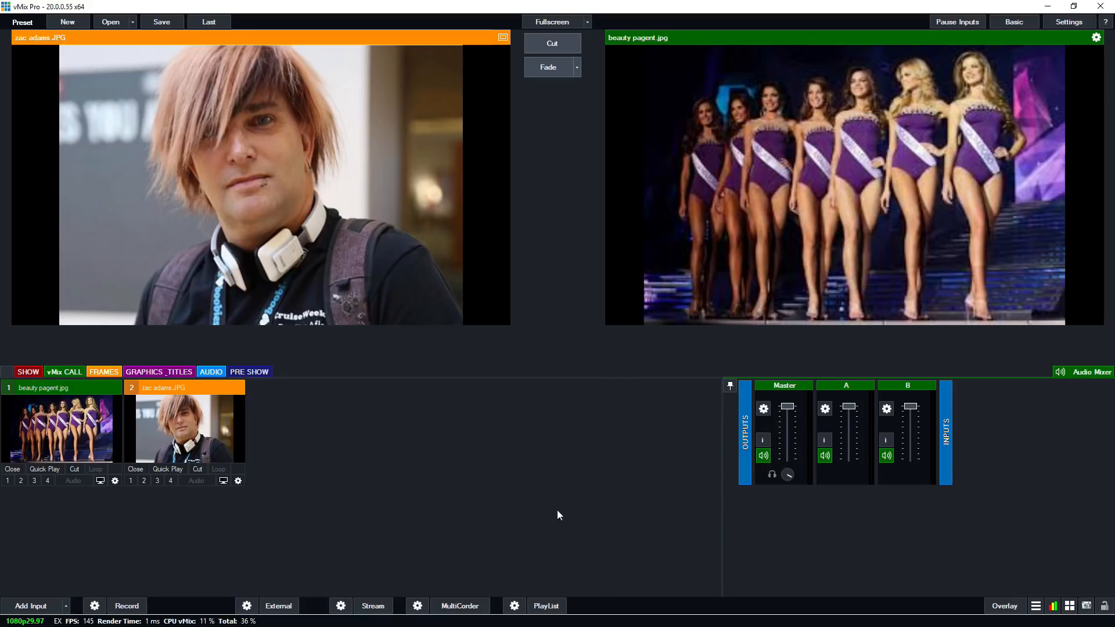
# Start the external output and stop it again.
pyautogui.click(279, 606)
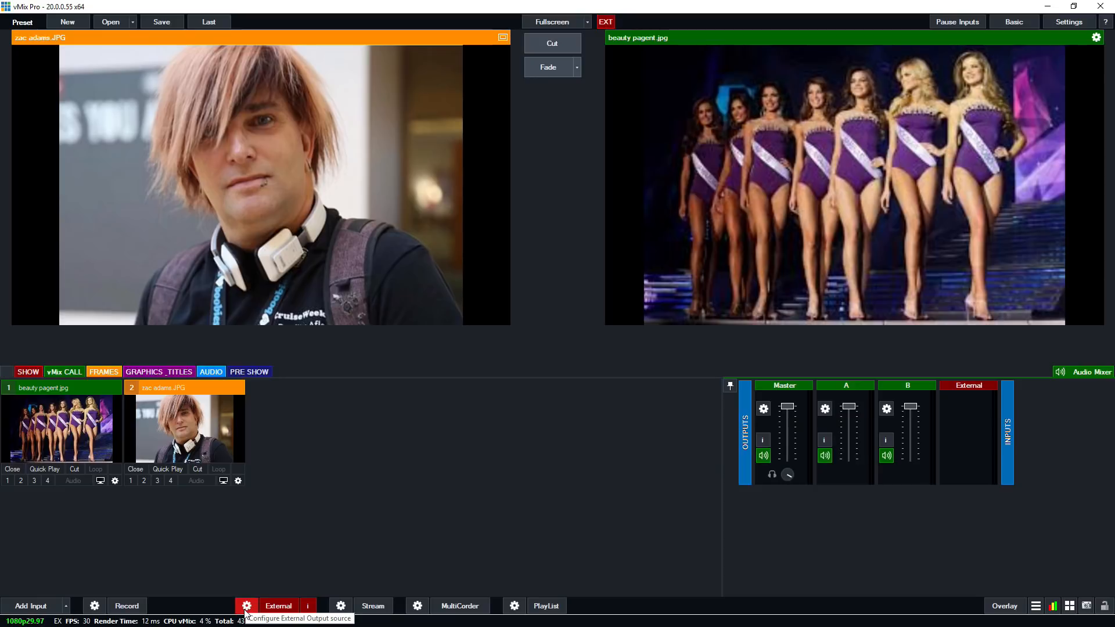
pyautogui.click(273, 606)
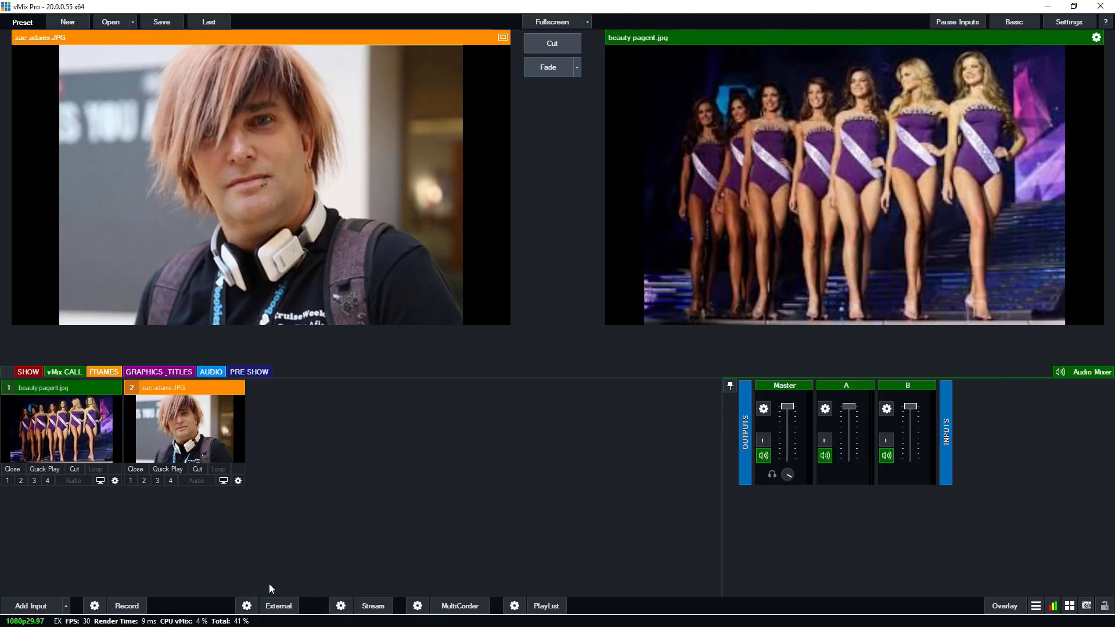
# View the Output / NDI settings and the External Output settings from the external output options, cancelling out of both.
pyautogui.click(247, 605)
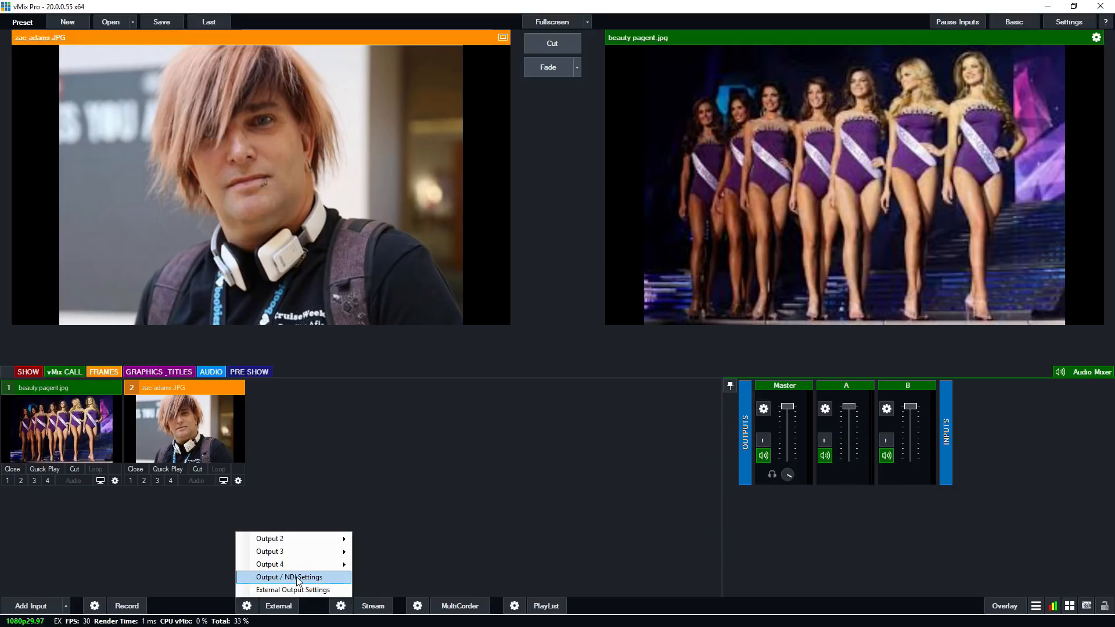
pyautogui.click(298, 577)
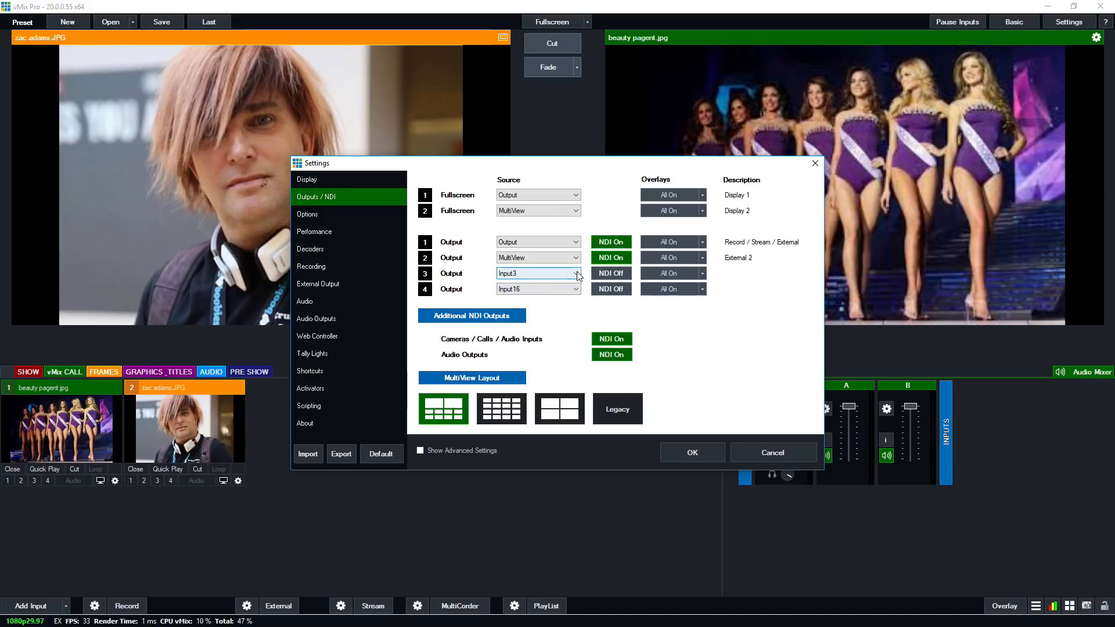
pyautogui.click(762, 451)
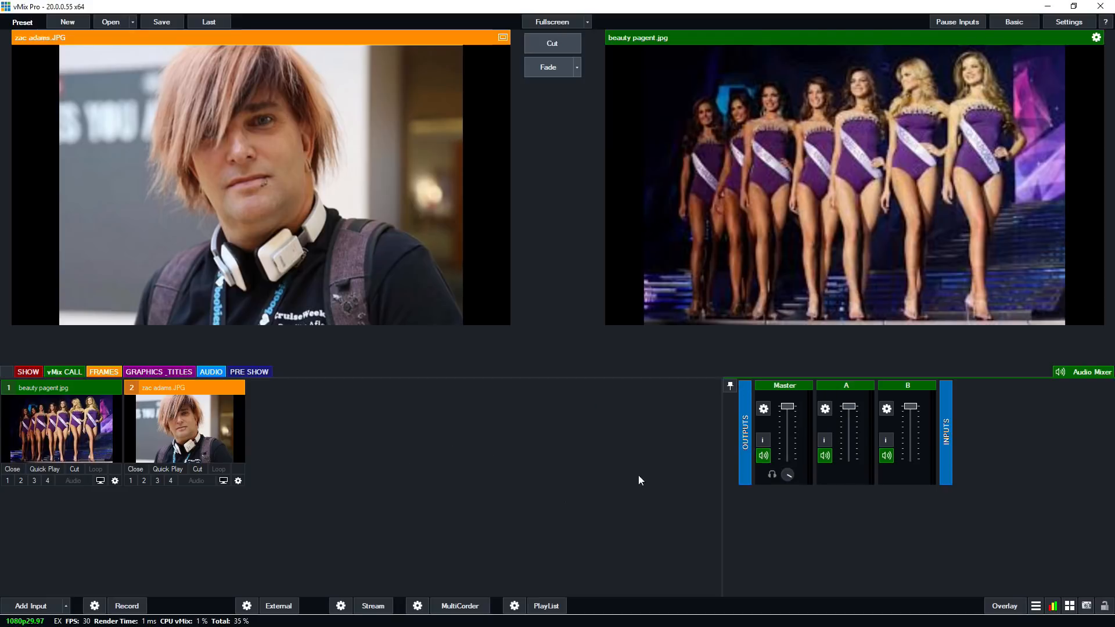
pyautogui.click(246, 606)
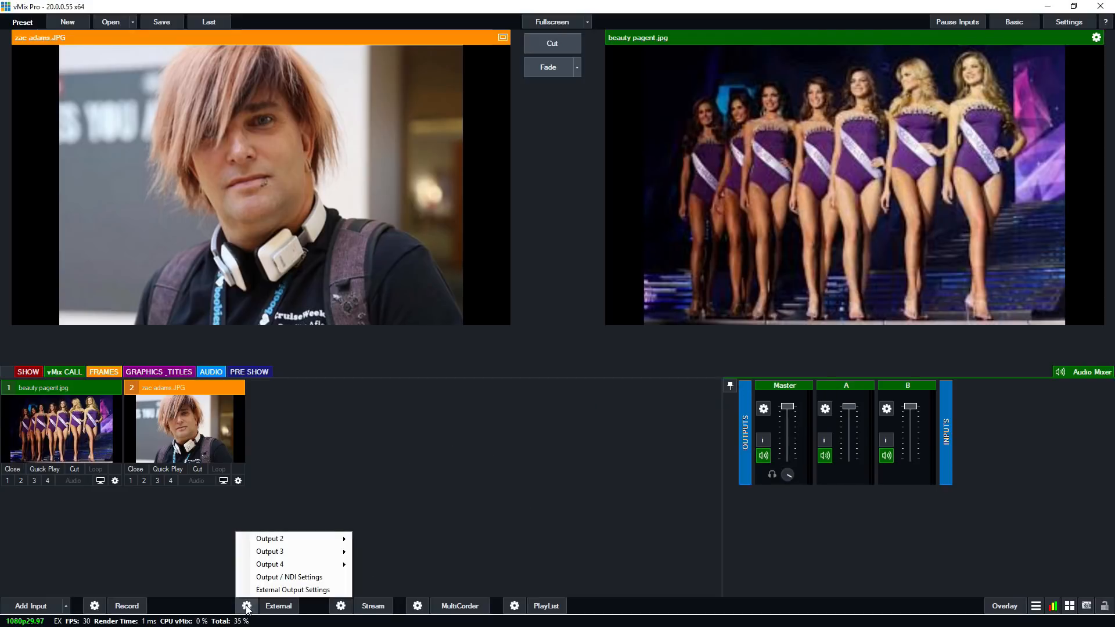
pyautogui.click(308, 587)
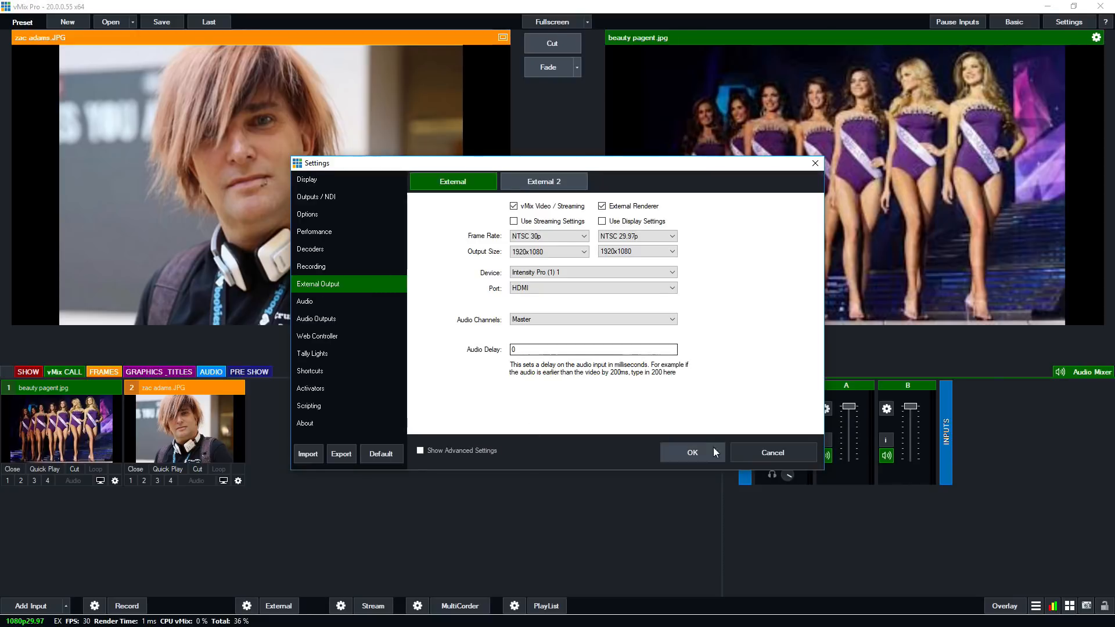
pyautogui.click(765, 449)
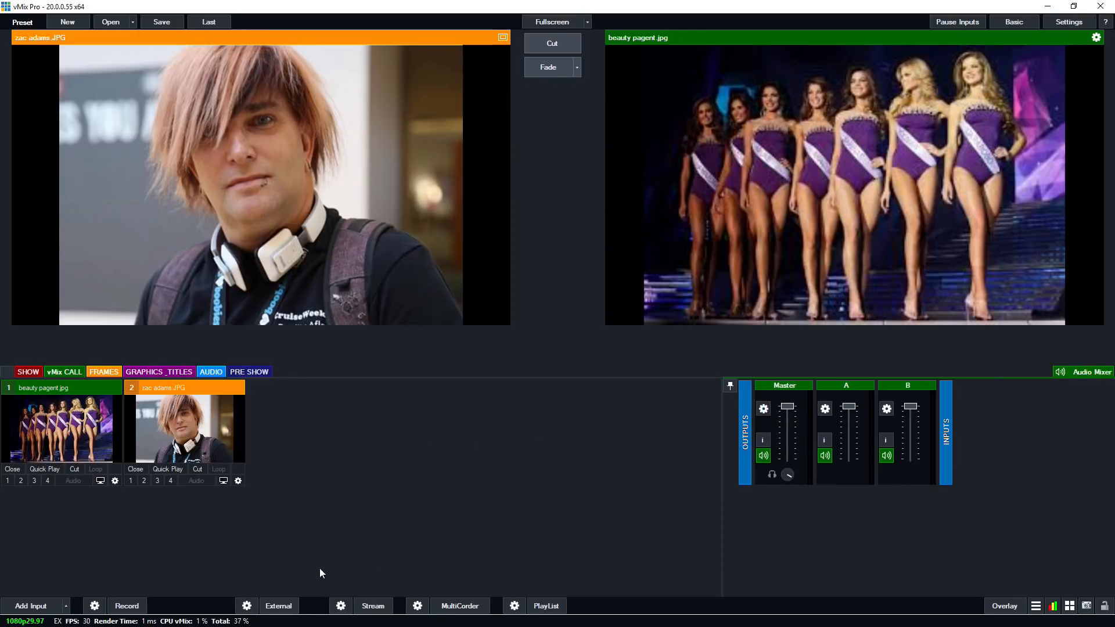
# Examine the source choices offered for the additional outputs, such as Output 3 and Output 4, in the external output options.
pyautogui.click(256, 605)
pyautogui.moveTo(283, 541)
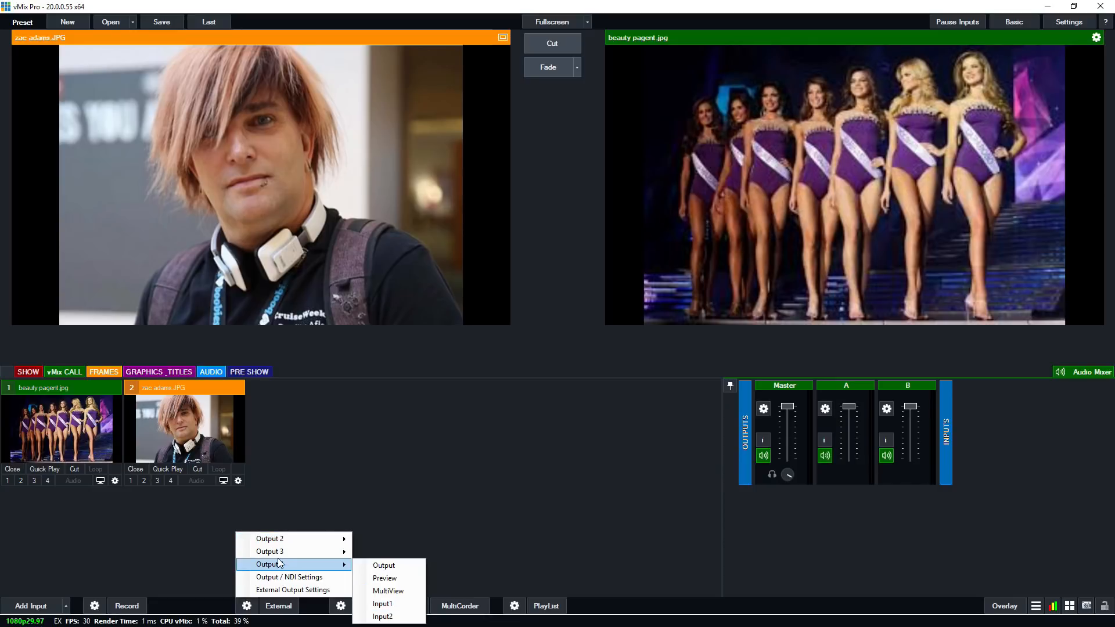
pyautogui.moveTo(277, 556)
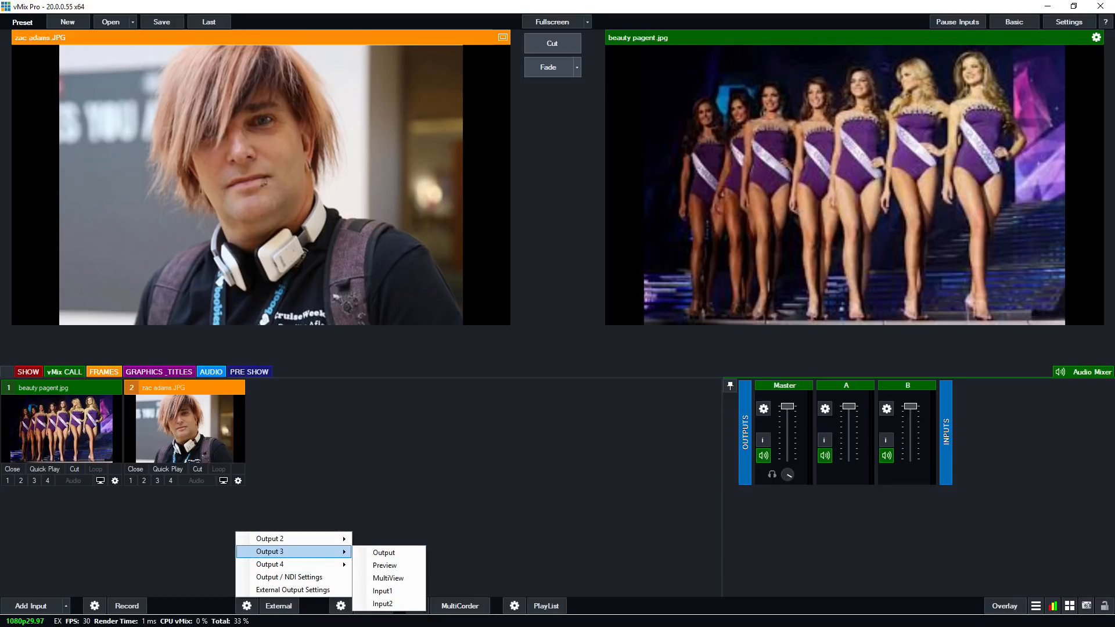
pyautogui.click(289, 577)
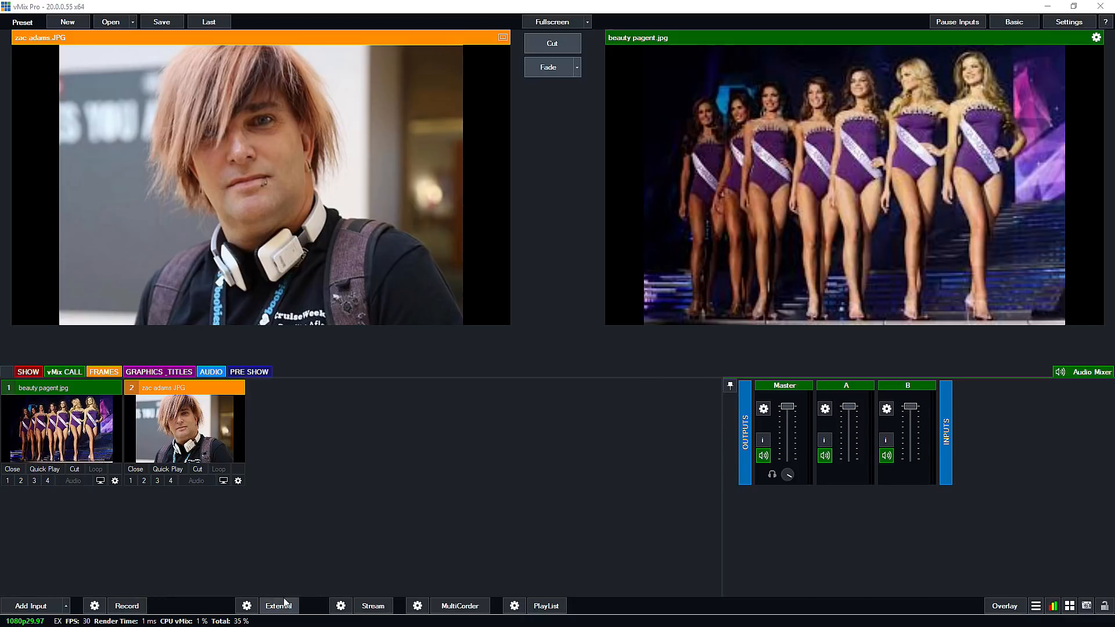
# Set the source of Output 2 to Input2 in the Outputs / NDI settings and save the change.
pyautogui.click(247, 605)
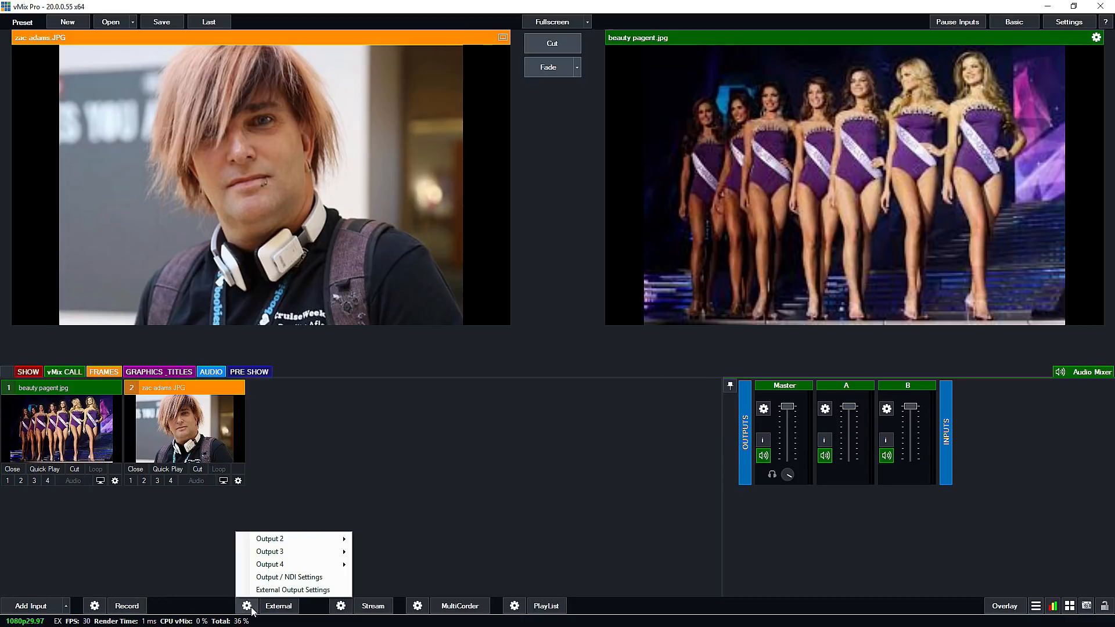
pyautogui.click(300, 591)
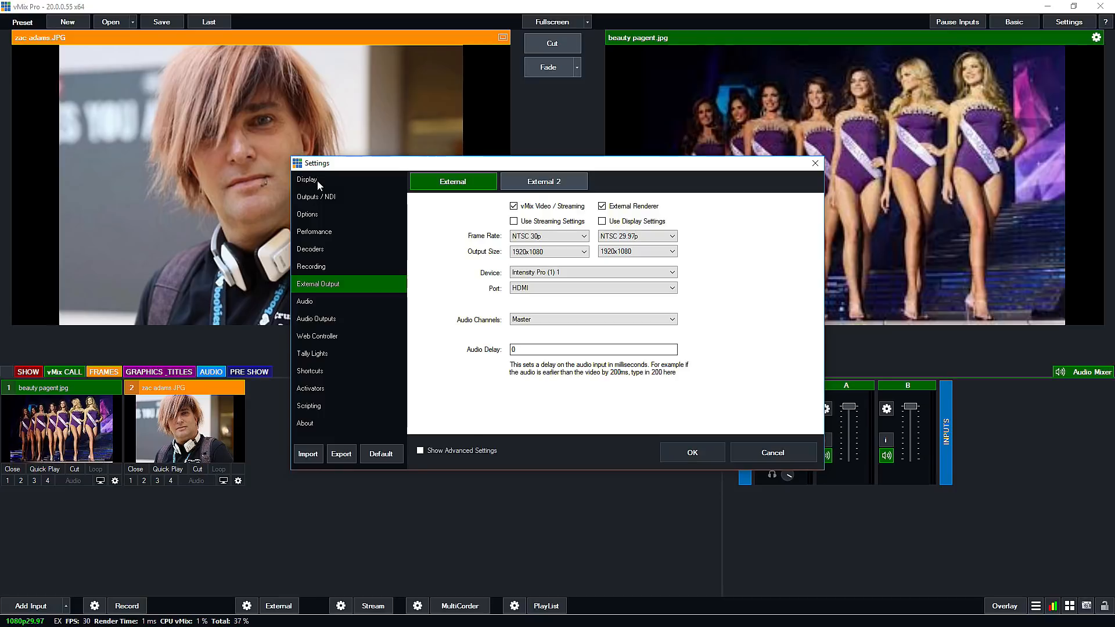
pyautogui.click(317, 197)
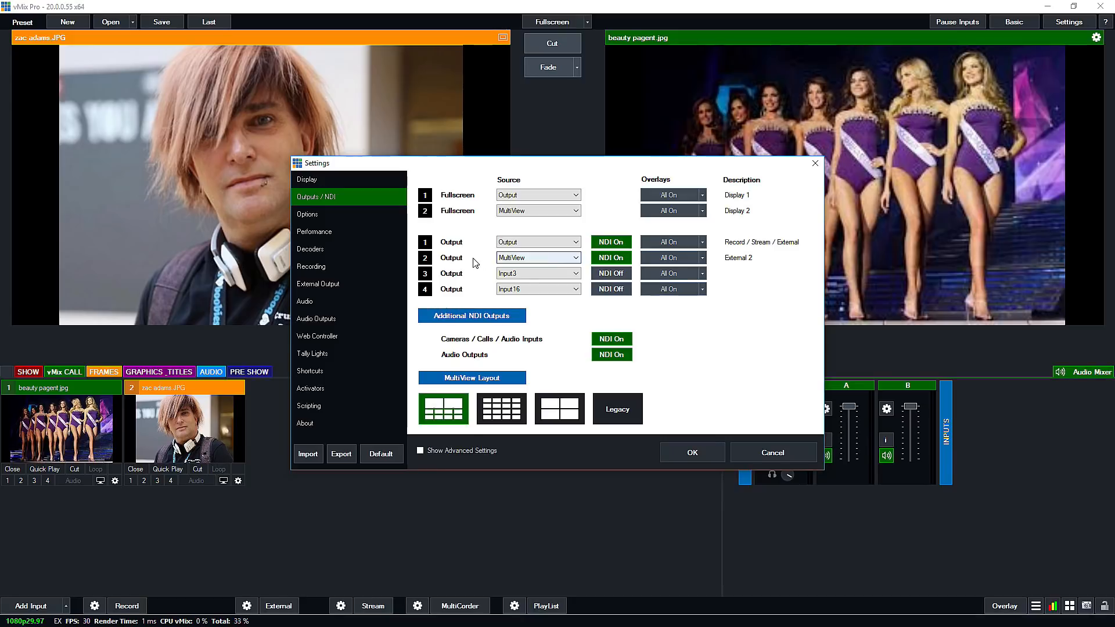
pyautogui.click(525, 257)
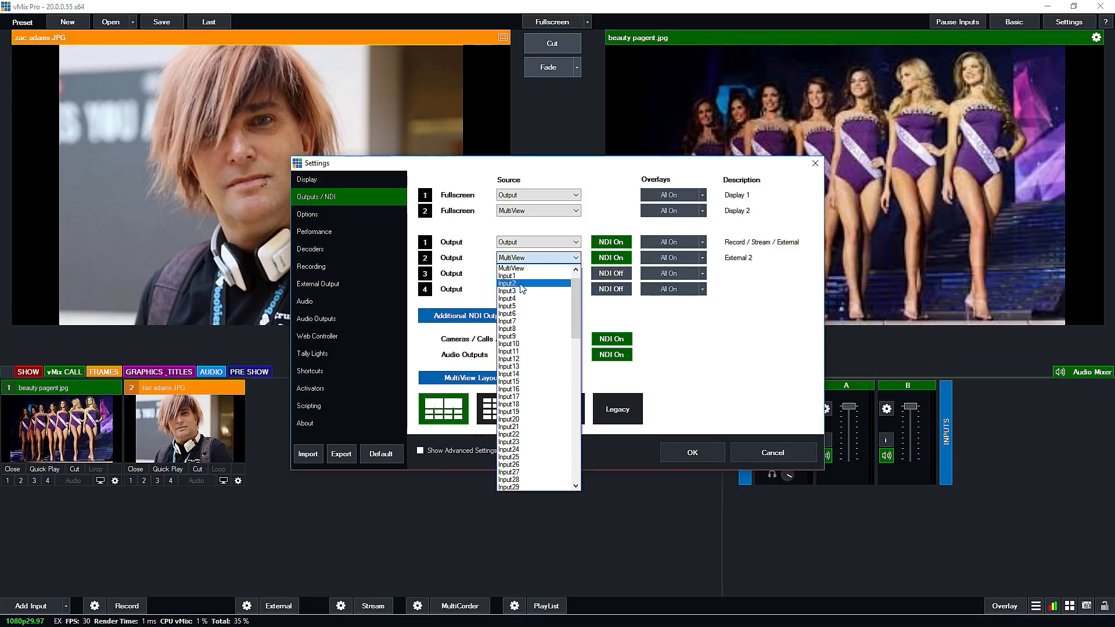
pyautogui.click(521, 284)
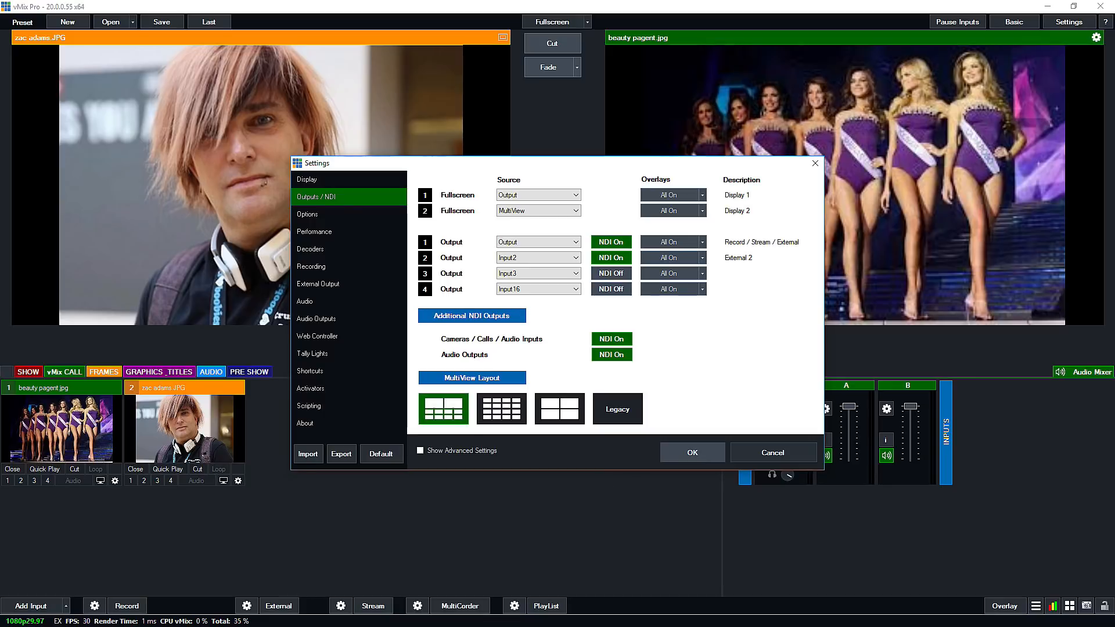
pyautogui.click(692, 452)
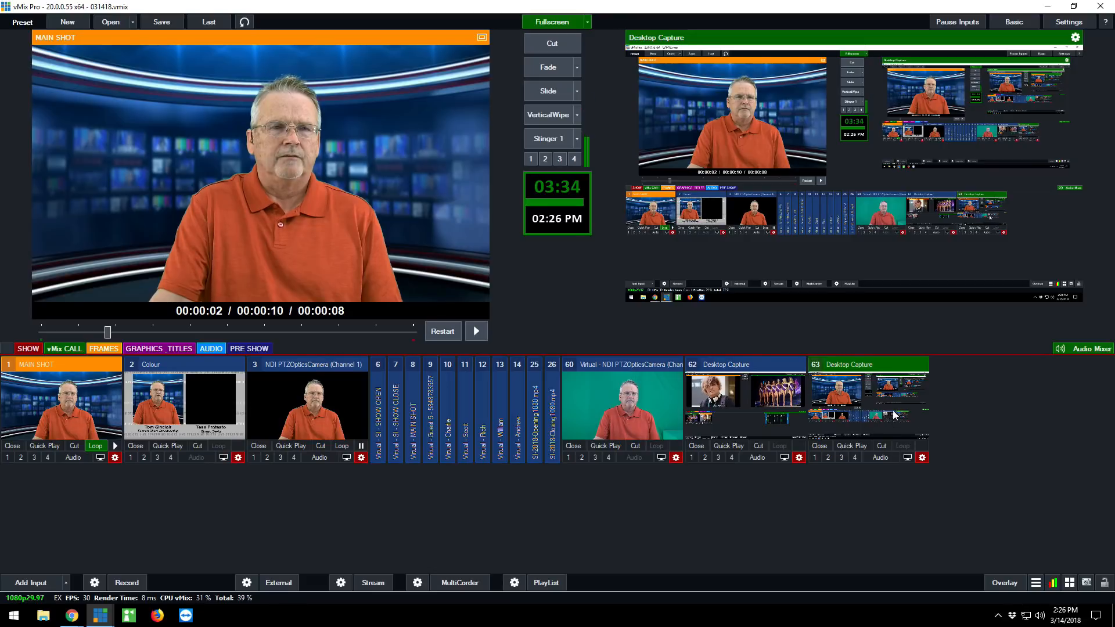
# Add the NDI source vMix - Output 2 from ESB-SKYPE2 as an input and close that input again.
pyautogui.click(36, 583)
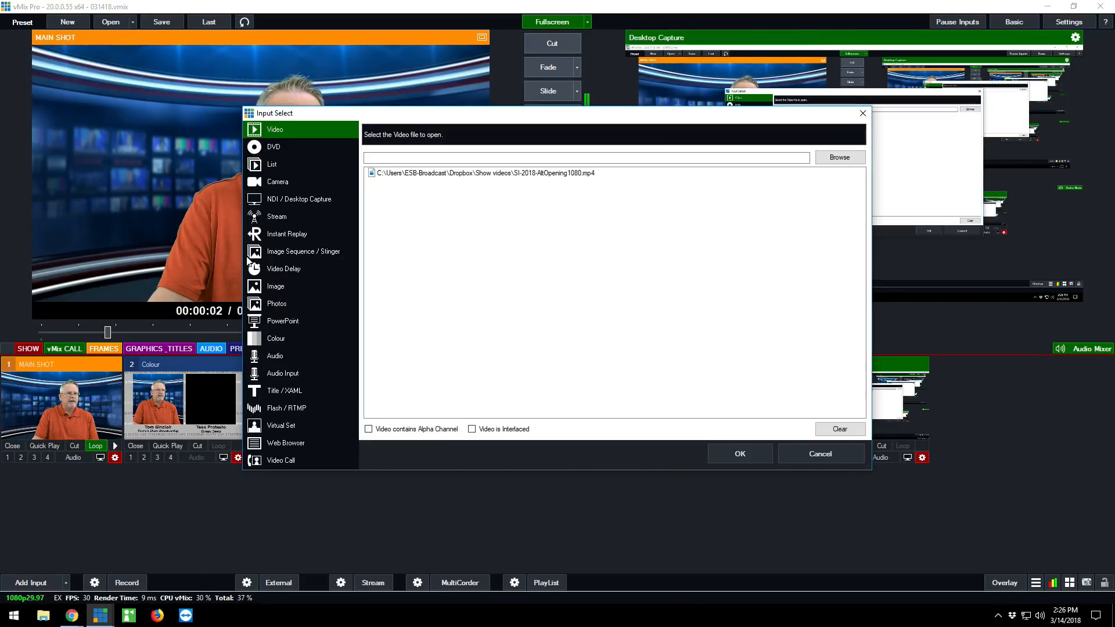
pyautogui.click(289, 200)
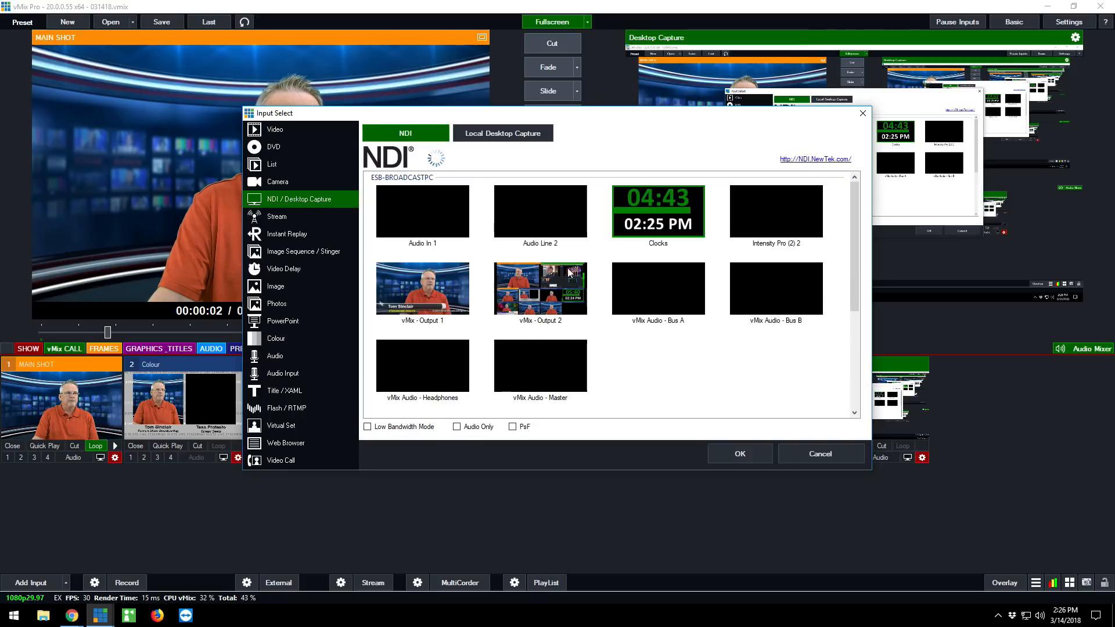
pyautogui.scroll(-5, 671, 300)
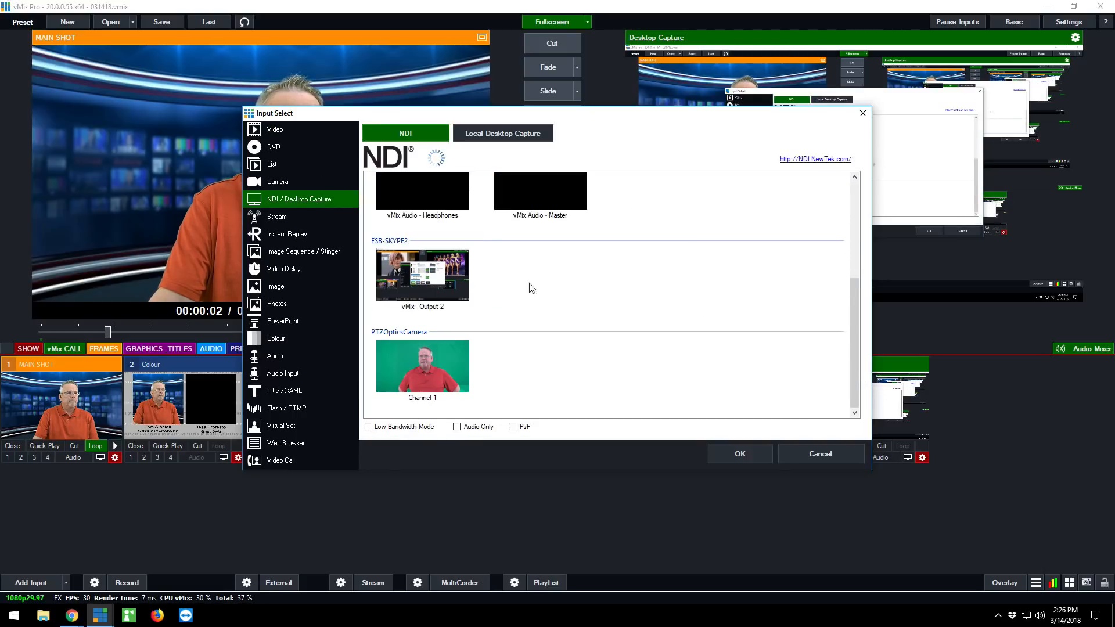
pyautogui.click(427, 286)
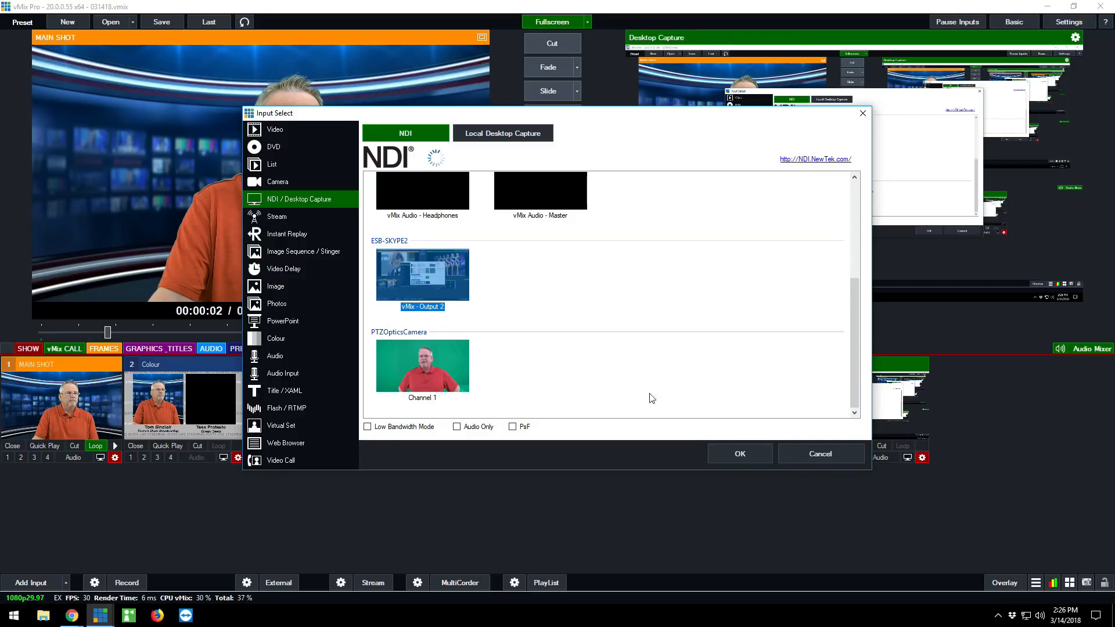
pyautogui.click(736, 455)
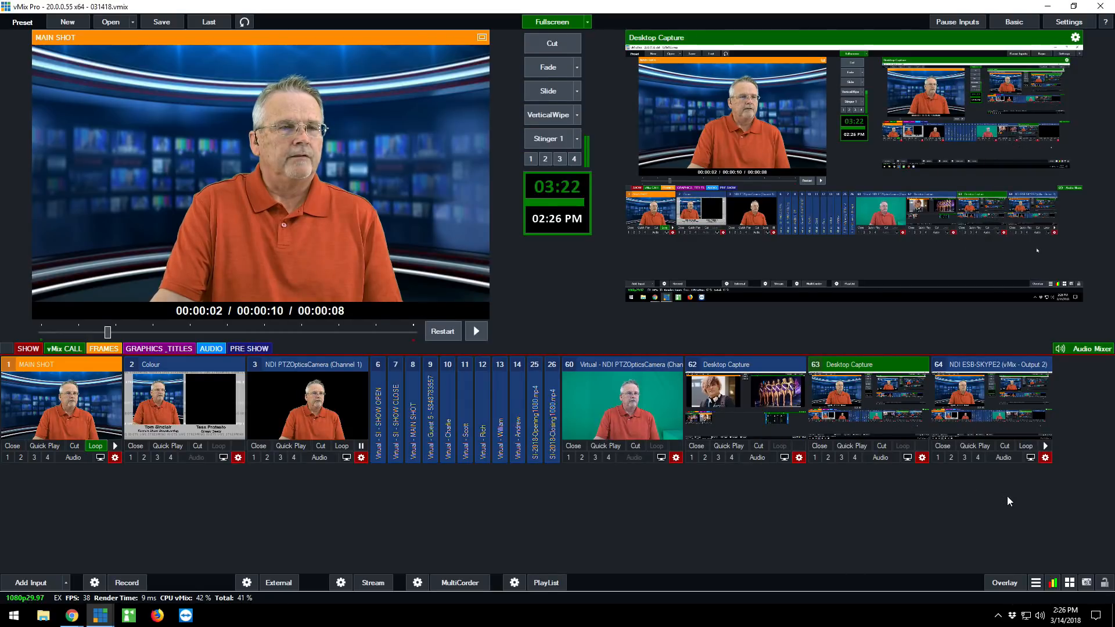
pyautogui.click(942, 446)
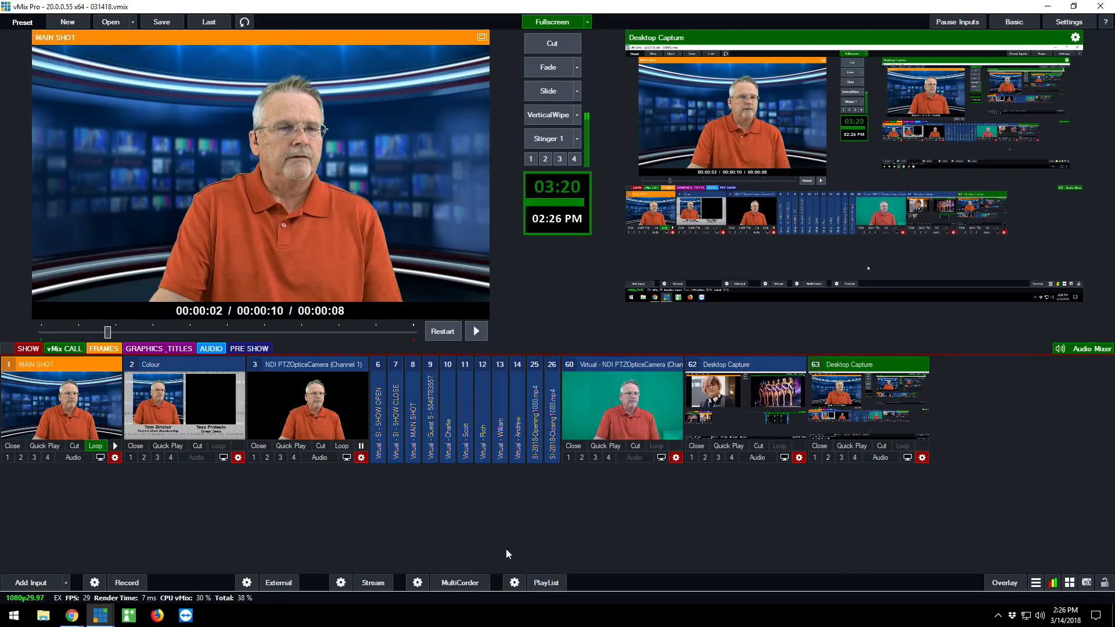
# Add the NDI source vMix - Output 2 from ESB-BROADCASTPC as an input and close that input again.
pyautogui.click(41, 583)
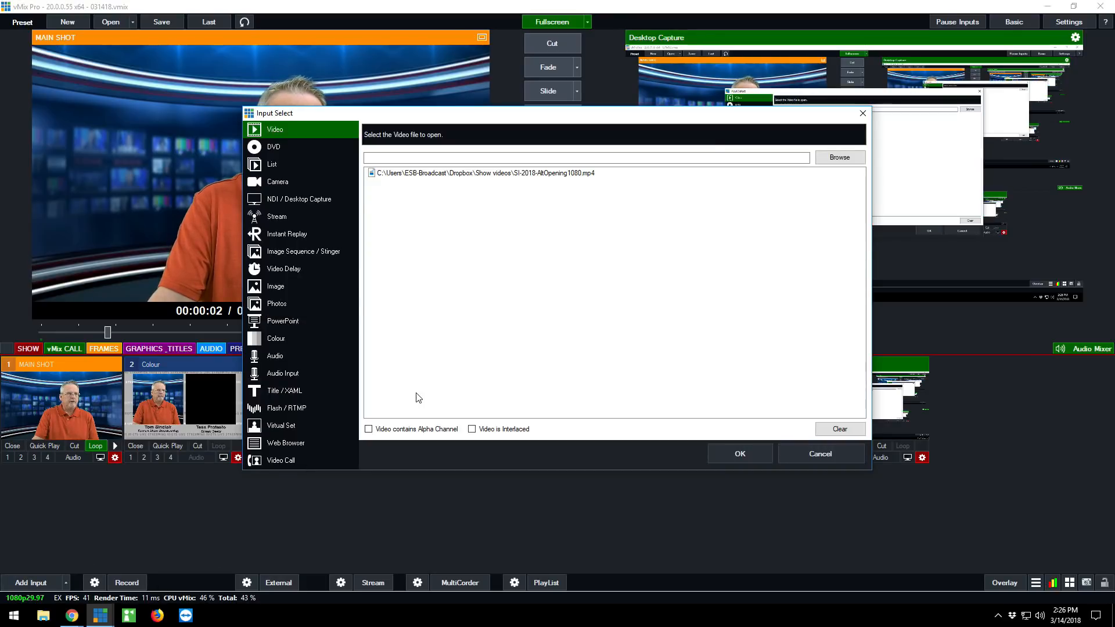
pyautogui.click(299, 198)
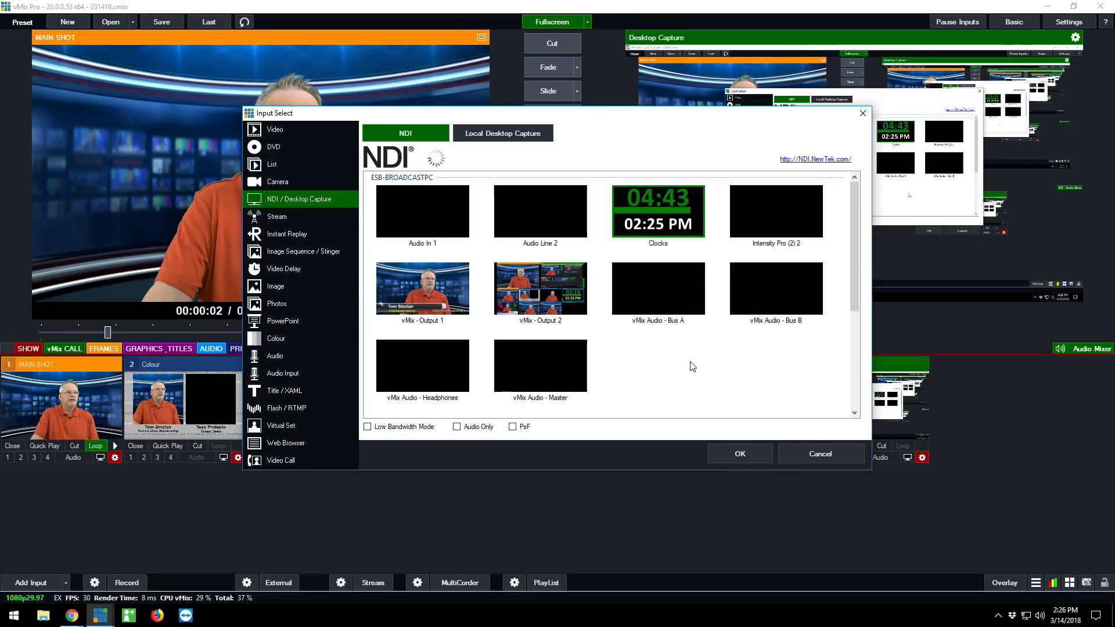
pyautogui.scroll(-5, 705, 360)
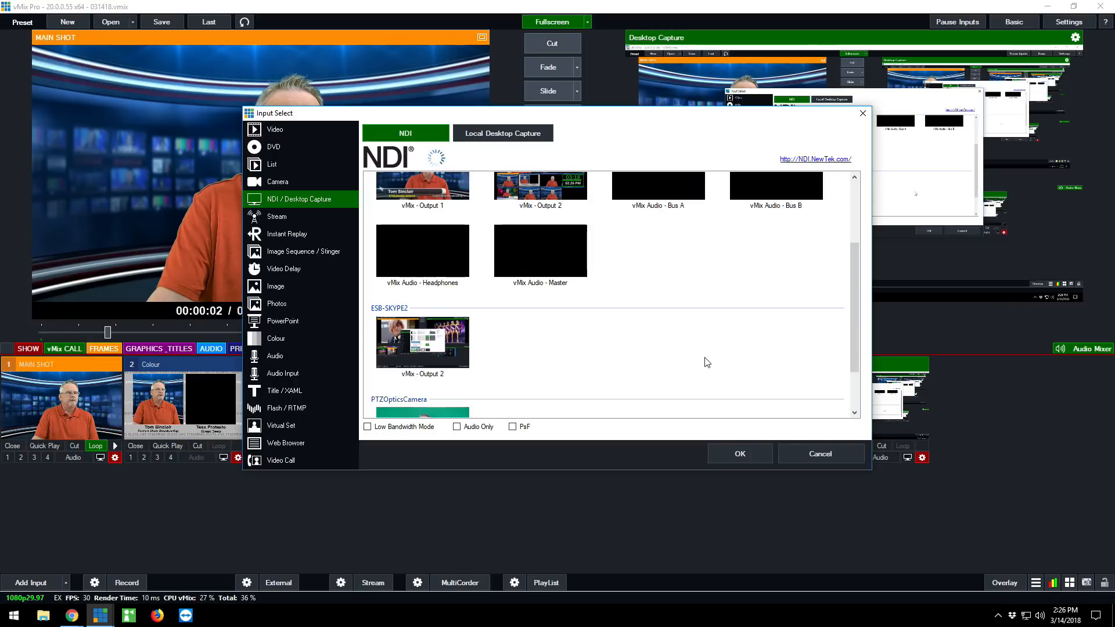
pyautogui.scroll(5, 691, 350)
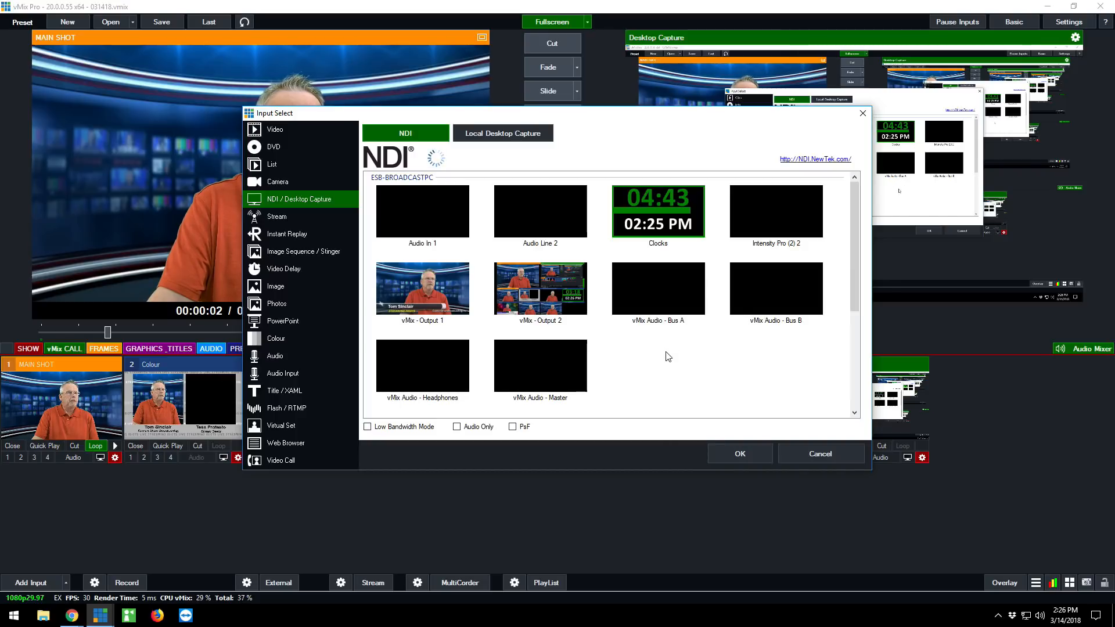
pyautogui.click(540, 290)
pyautogui.click(744, 454)
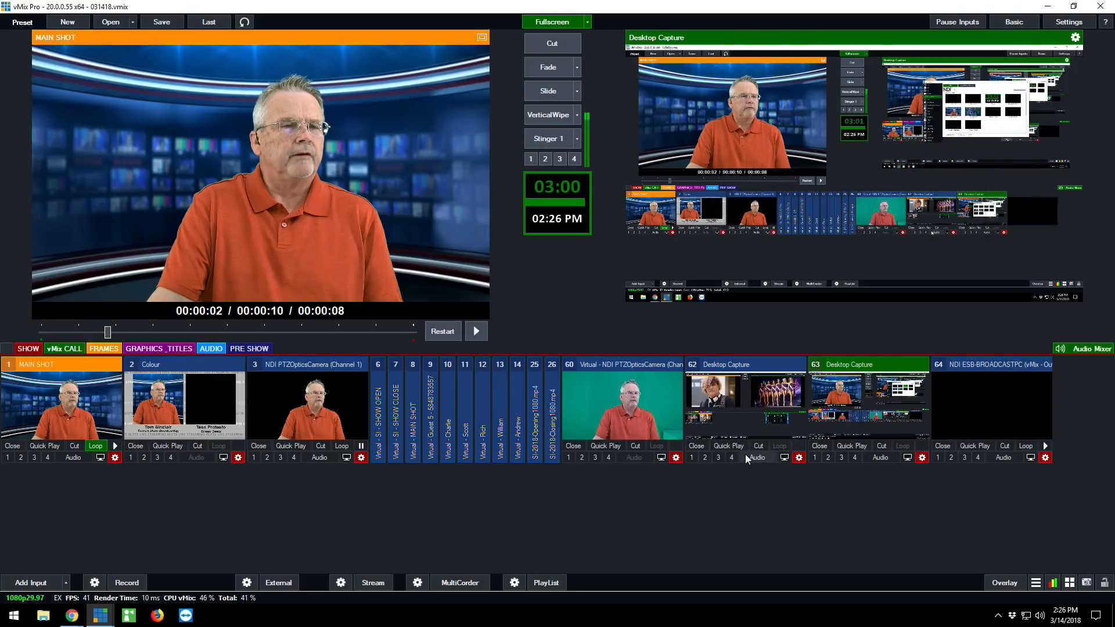
pyautogui.click(942, 445)
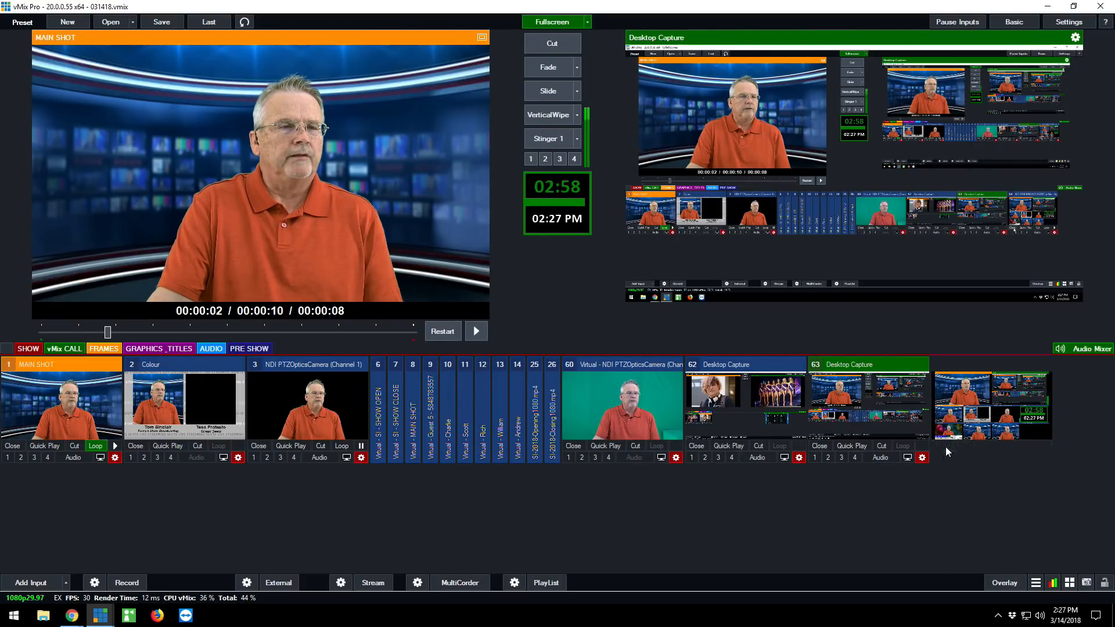
# Look through the NDI sources available on the network for a new input and cancel without adding one.
pyautogui.click(31, 583)
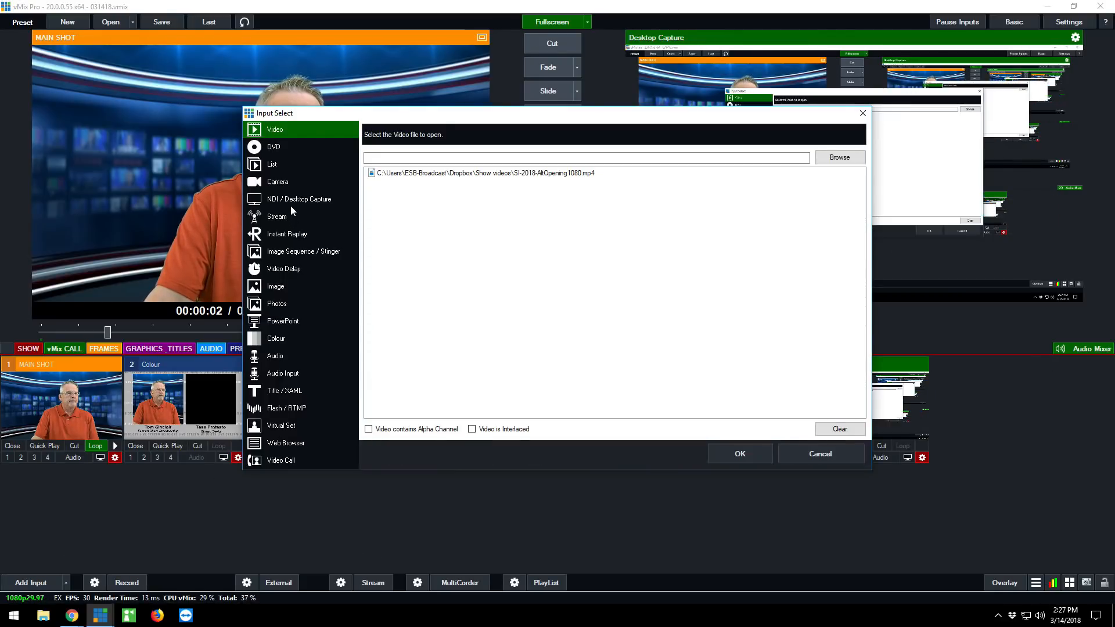
pyautogui.click(293, 202)
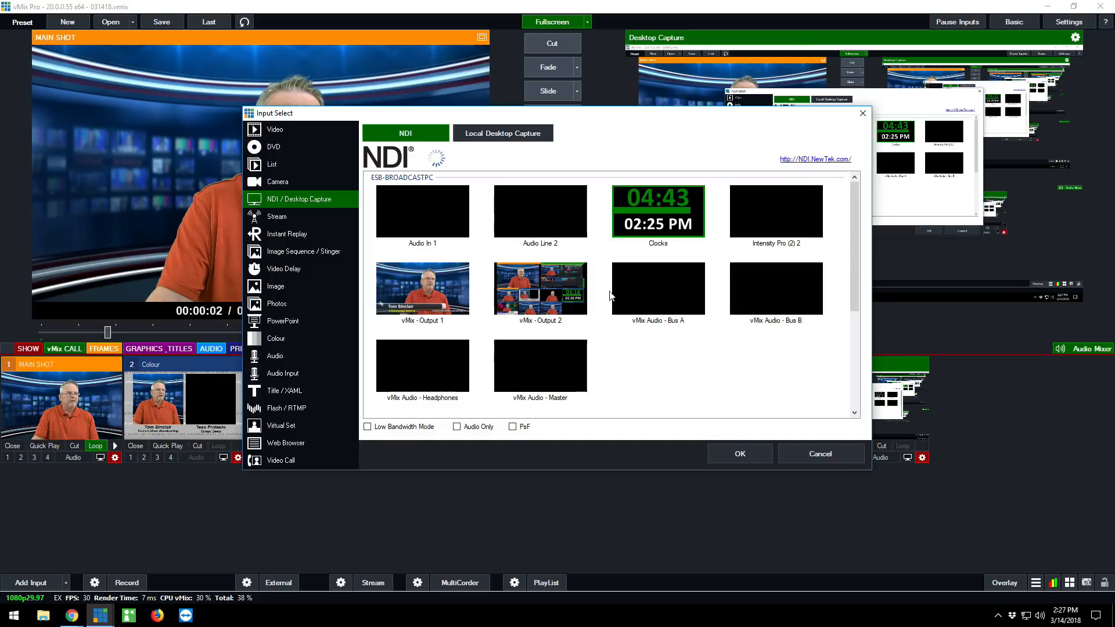
pyautogui.scroll(-5, 605, 293)
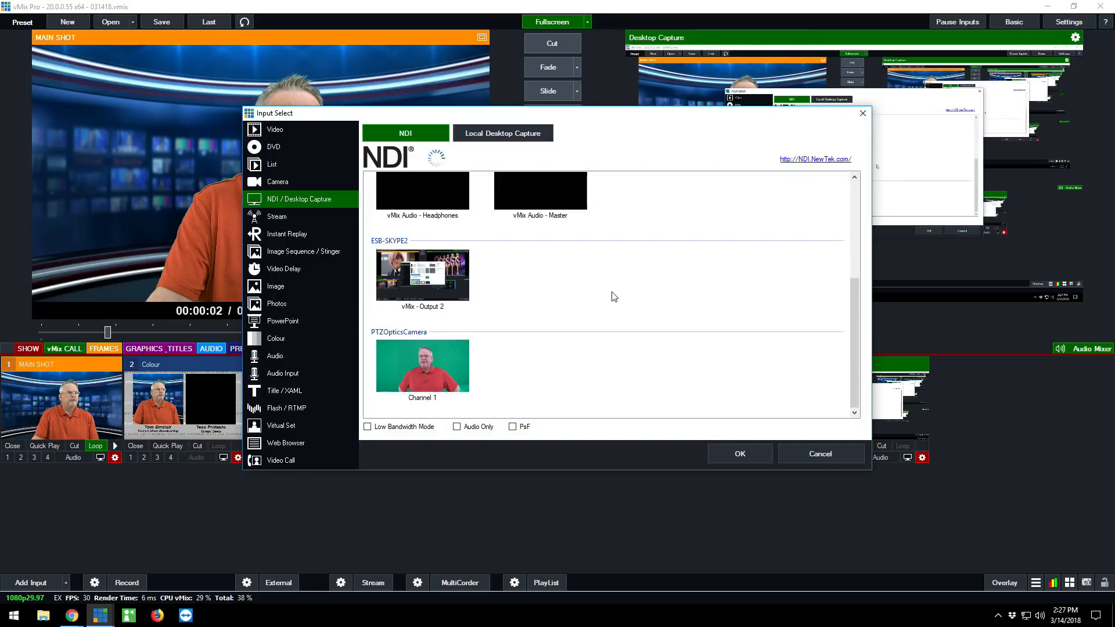
pyautogui.scroll(5, 614, 297)
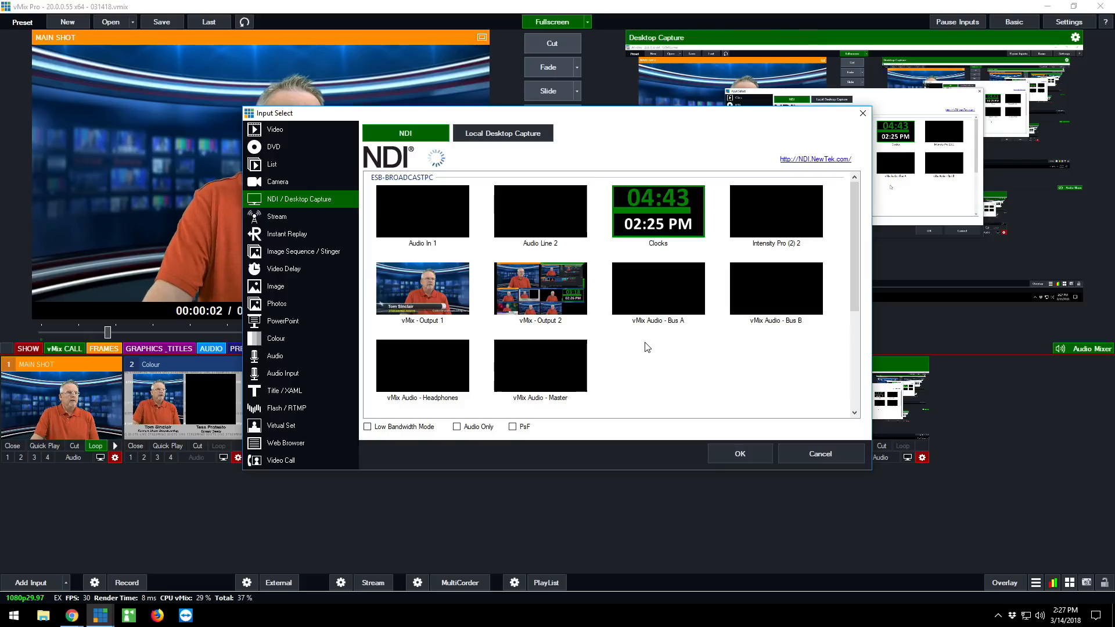
pyautogui.click(815, 457)
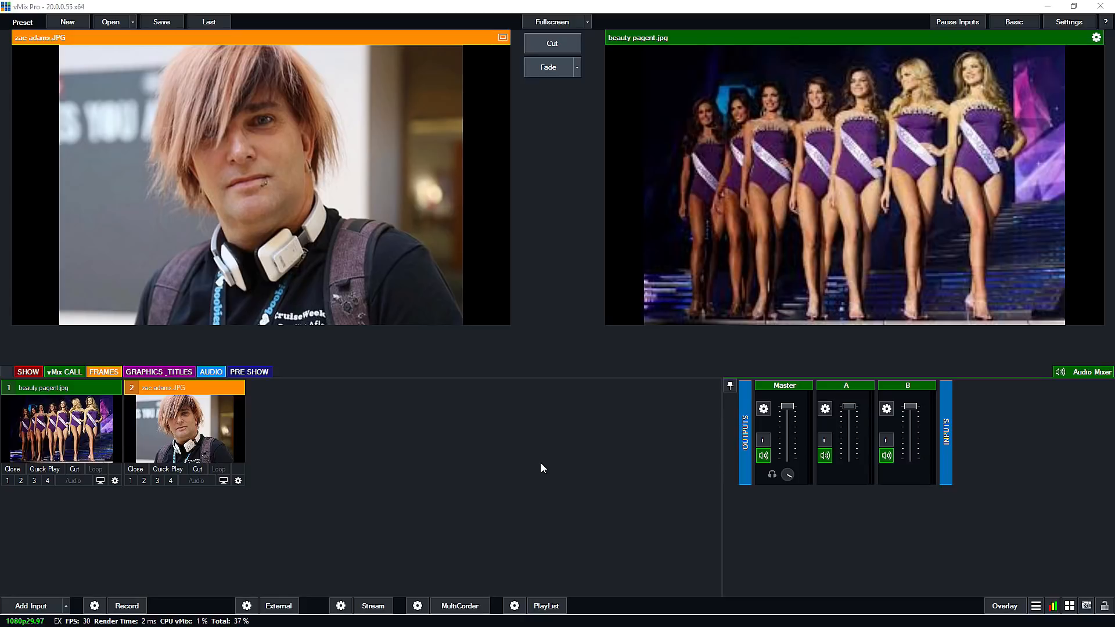
# Try the other MultiView layouts in the Outputs / NDI settings, including Legacy, and return to the two-large, eight-small layout.
pyautogui.click(1070, 24)
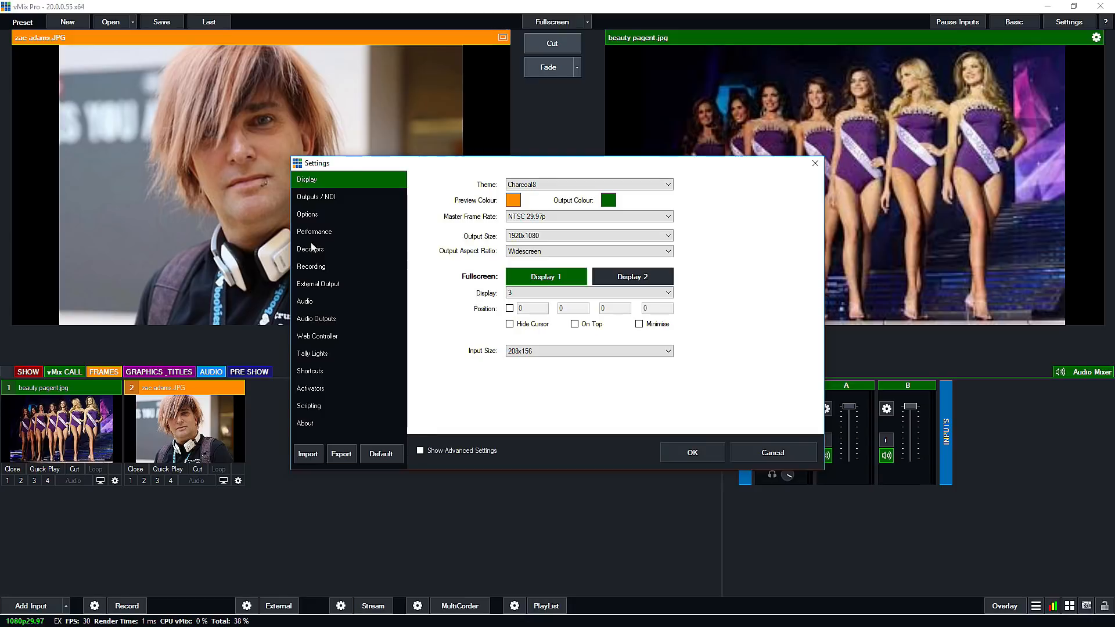
pyautogui.click(313, 198)
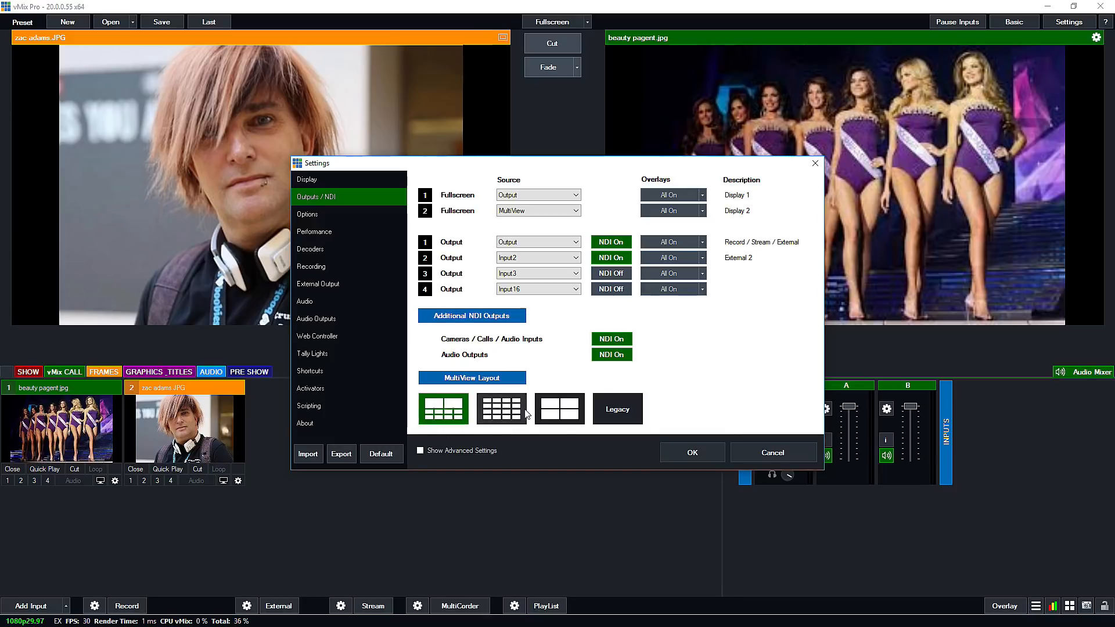
pyautogui.click(504, 412)
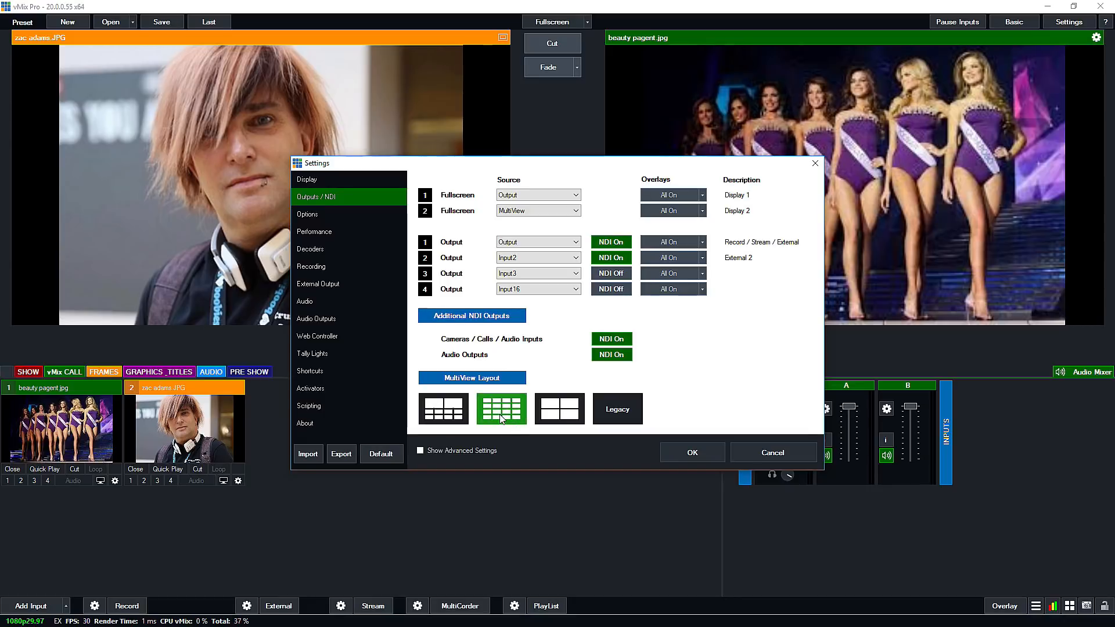
pyautogui.click(561, 415)
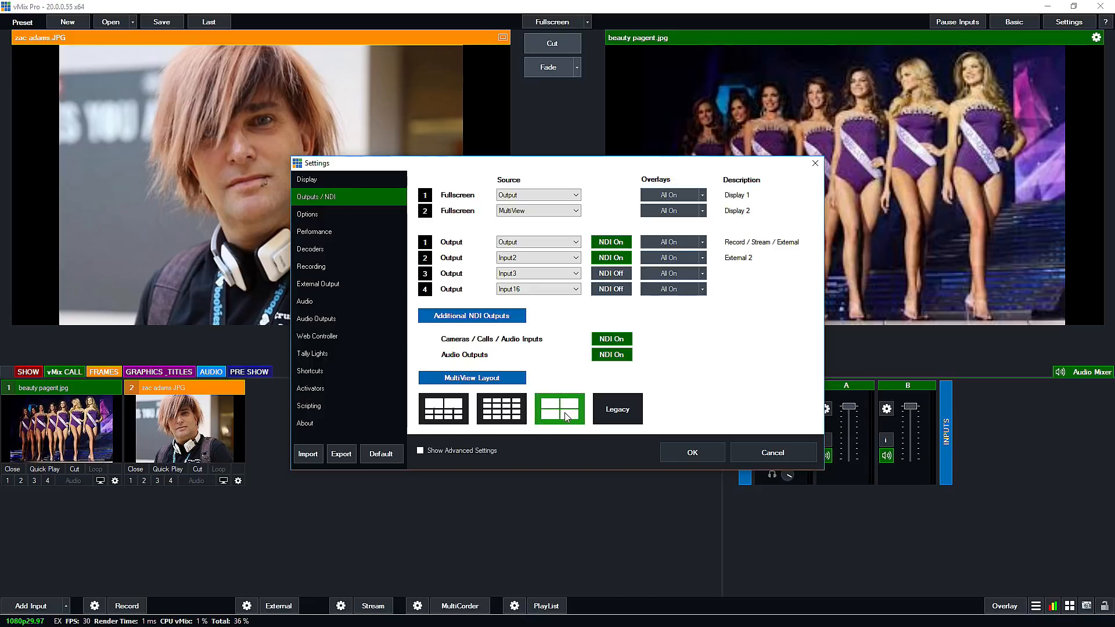
pyautogui.click(625, 406)
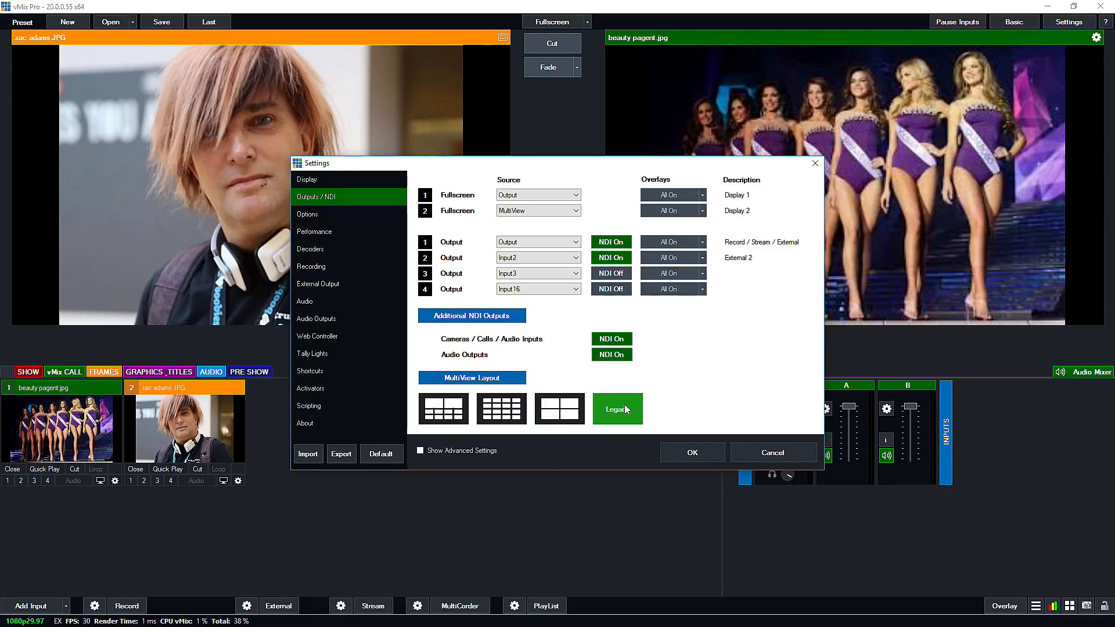
pyautogui.click(448, 410)
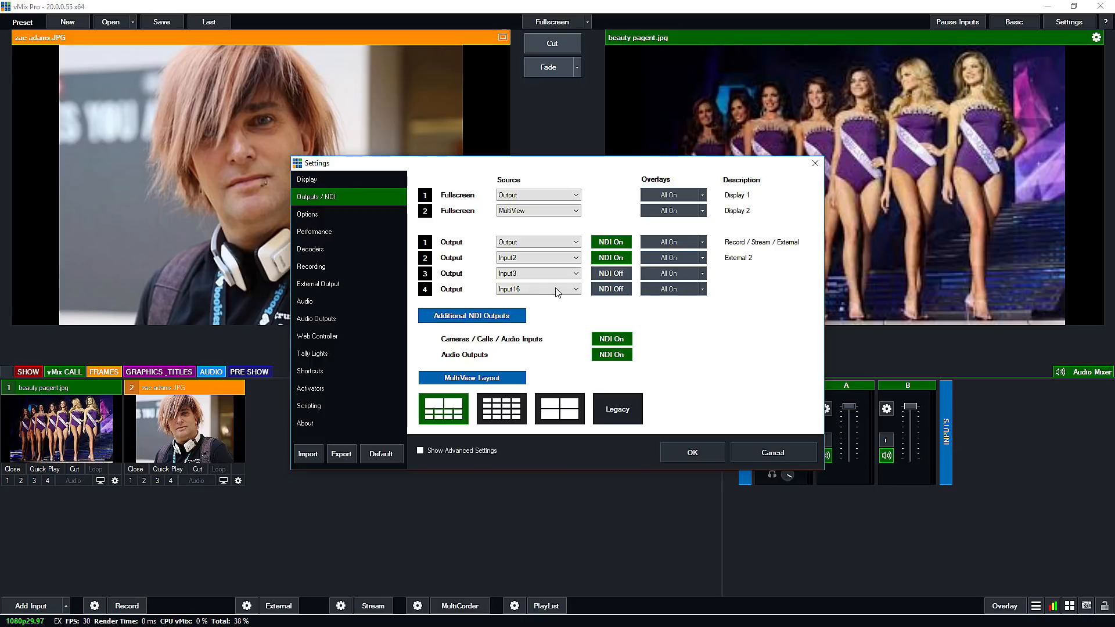
# Select Intensity Pro (1) 1 as the External device in the External Output settings, and start and stop the external output.
pyautogui.click(317, 284)
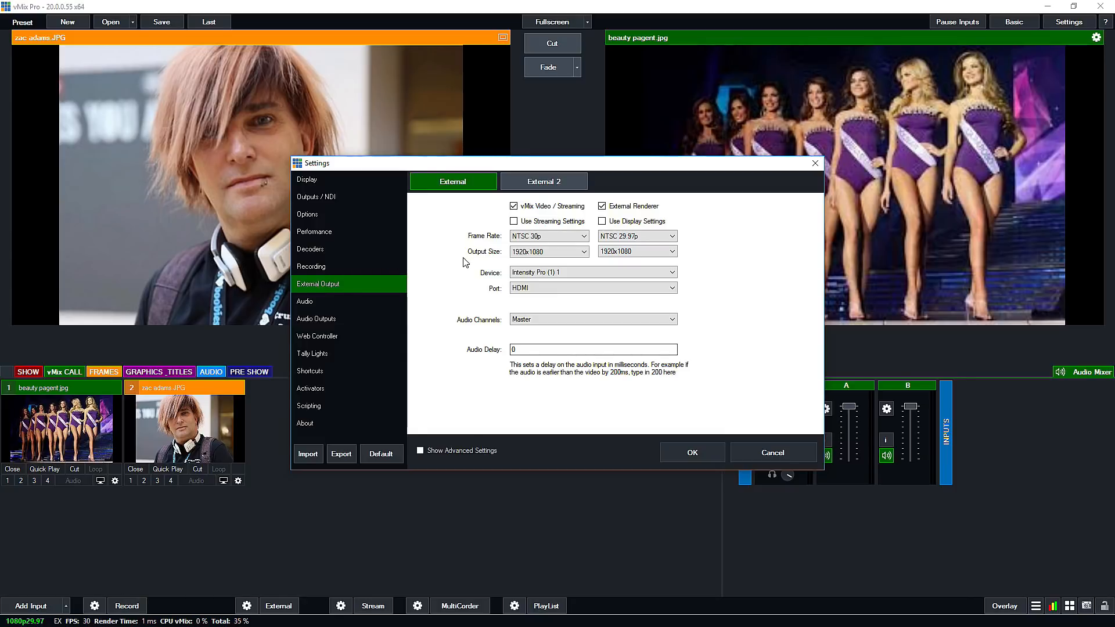
pyautogui.click(540, 185)
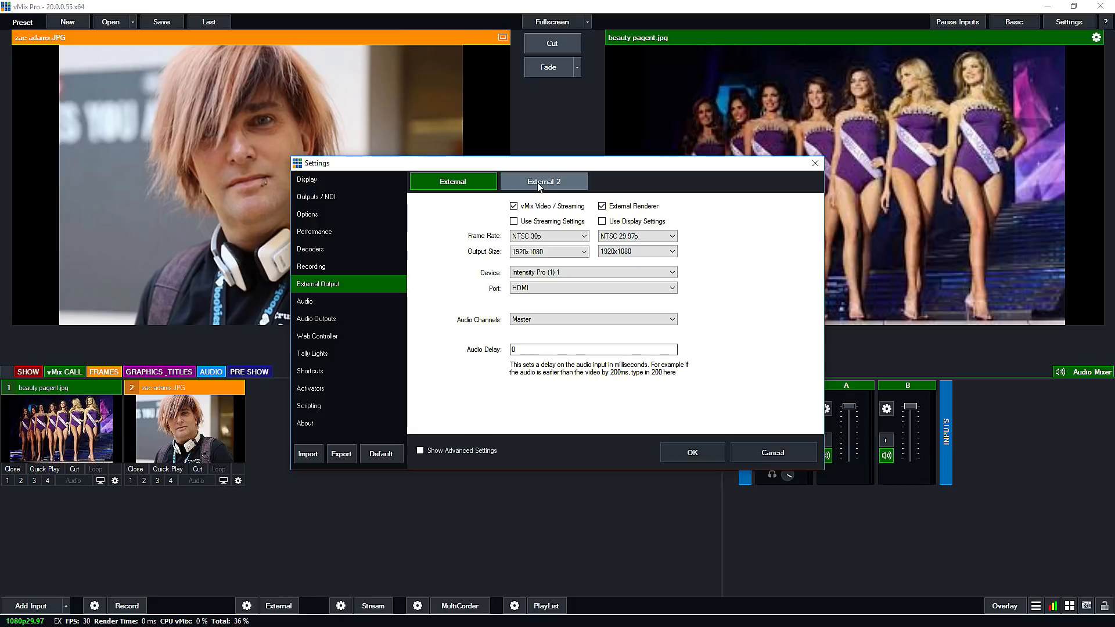
pyautogui.click(456, 184)
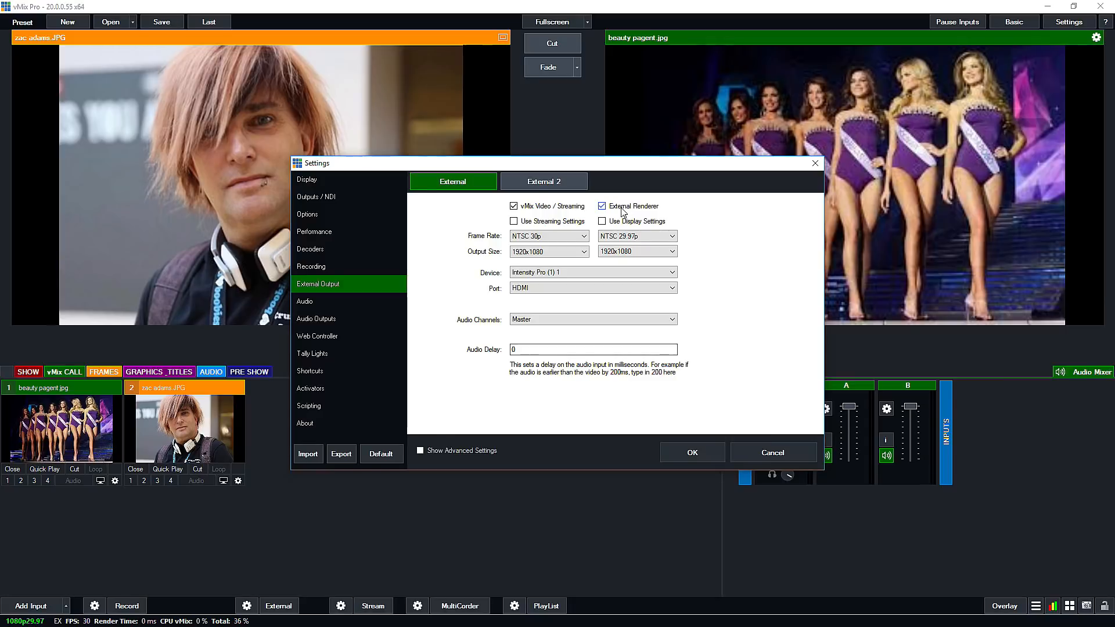
pyautogui.click(587, 273)
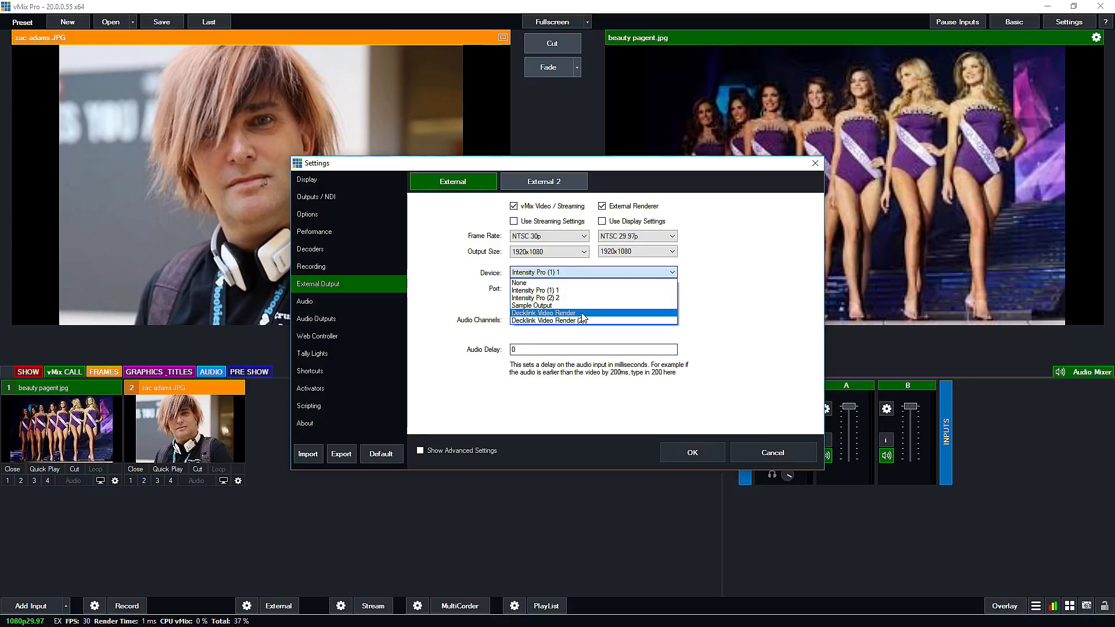
pyautogui.click(584, 290)
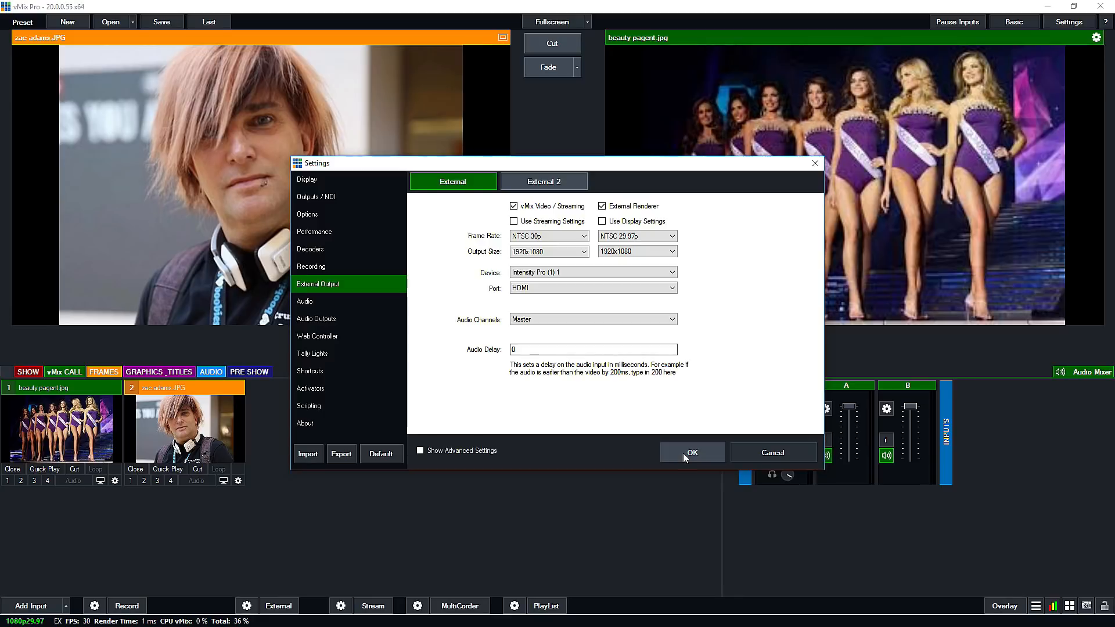
pyautogui.click(278, 605)
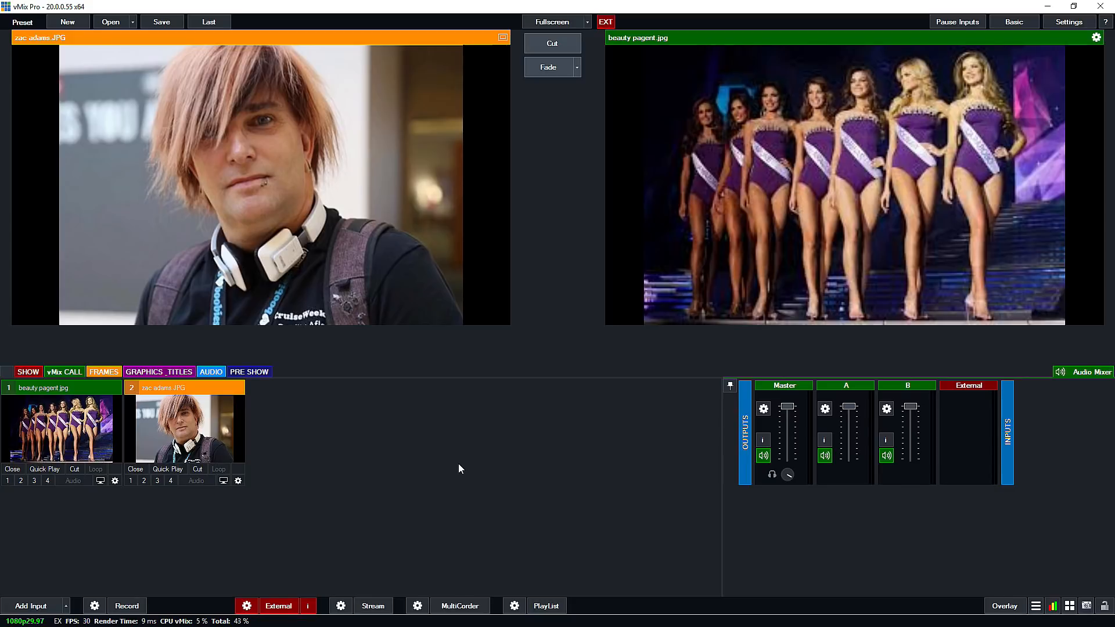
pyautogui.click(291, 606)
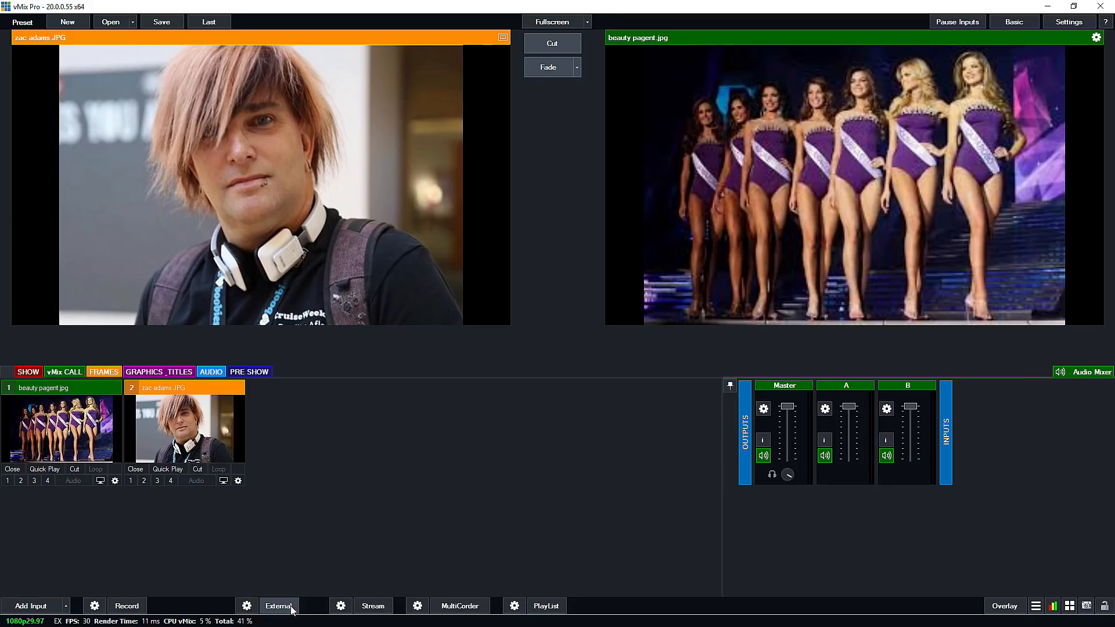
# Check the devices offered for External 2 in the External Output settings and turn off the External Renderer for both External 2 and External.
pyautogui.click(247, 605)
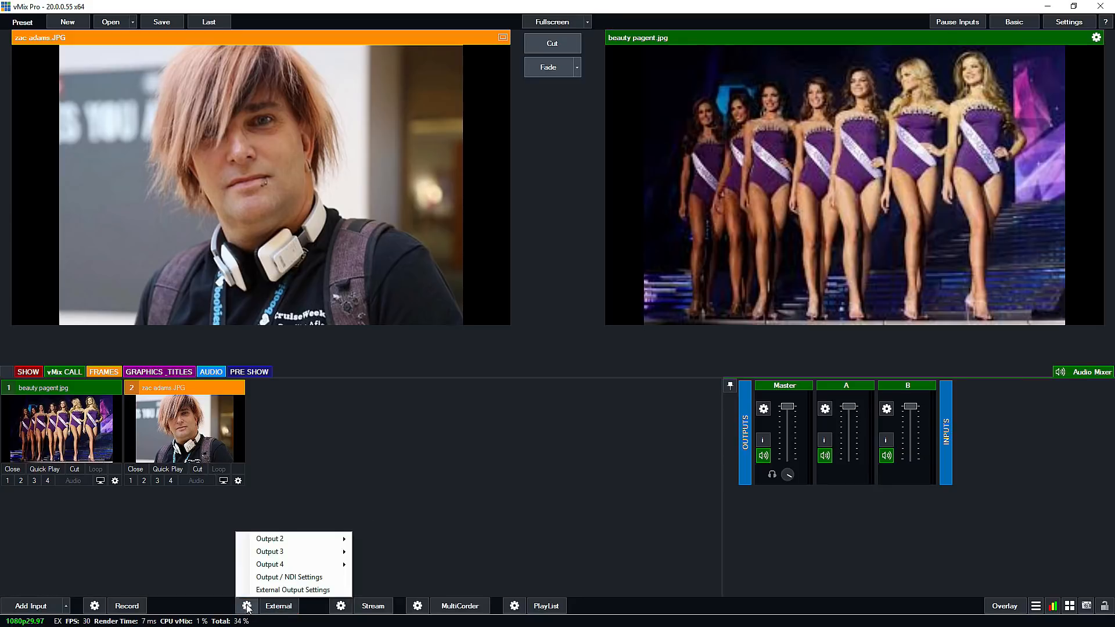
pyautogui.click(297, 590)
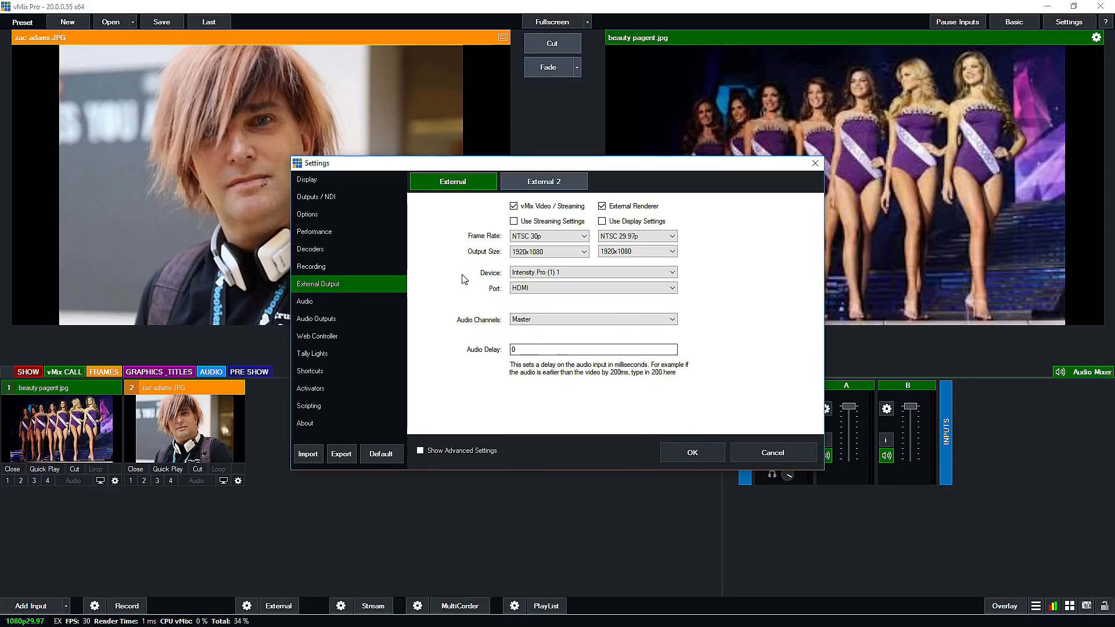
pyautogui.click(545, 184)
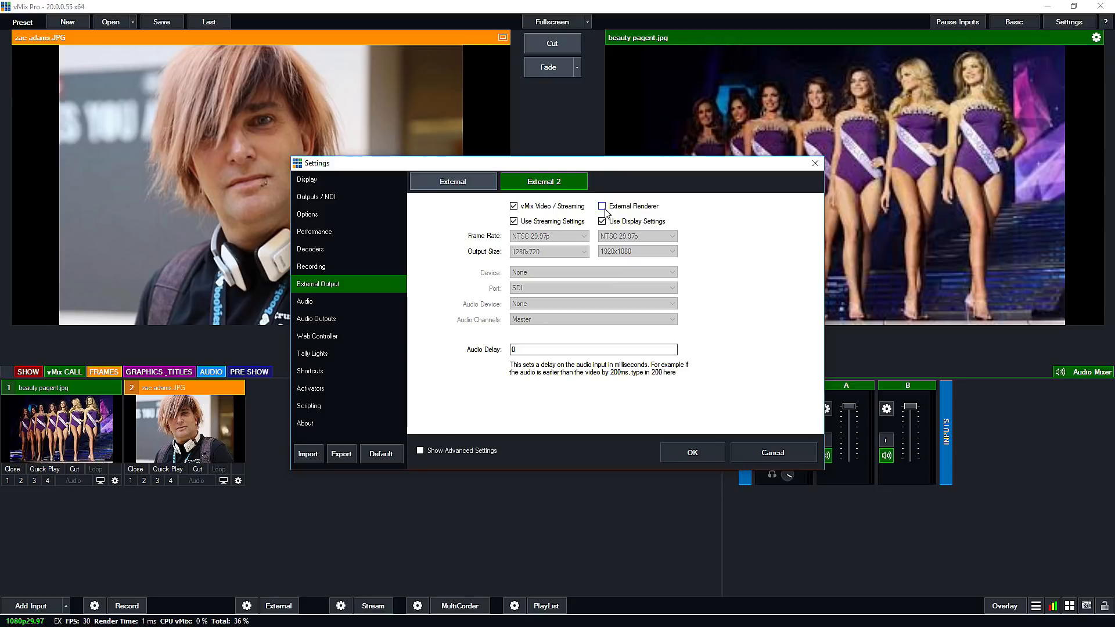
pyautogui.click(616, 273)
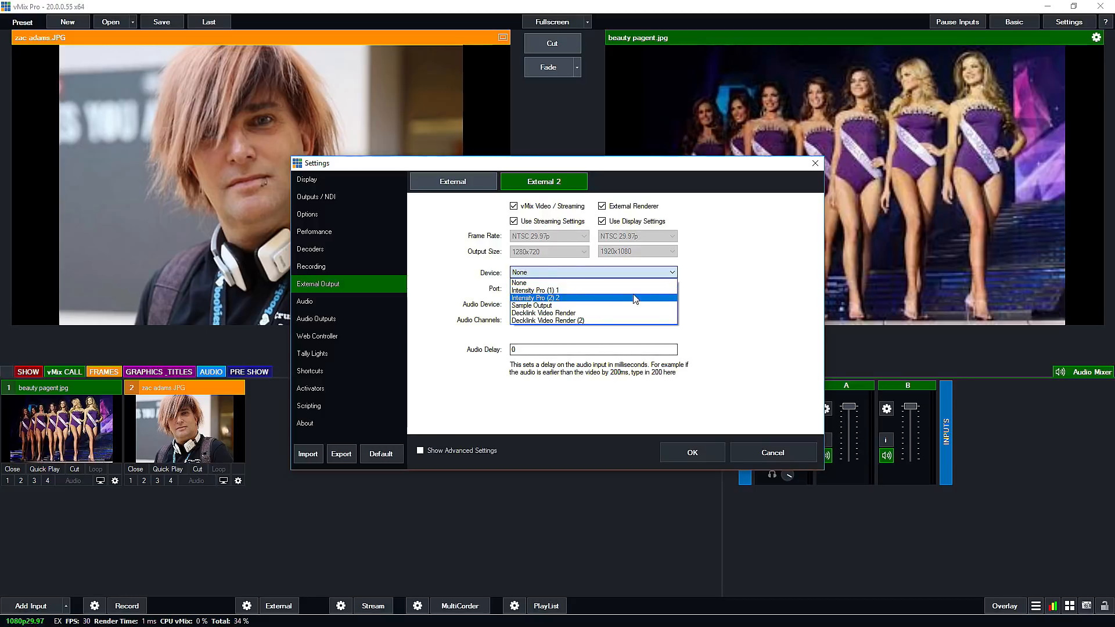
pyautogui.click(713, 291)
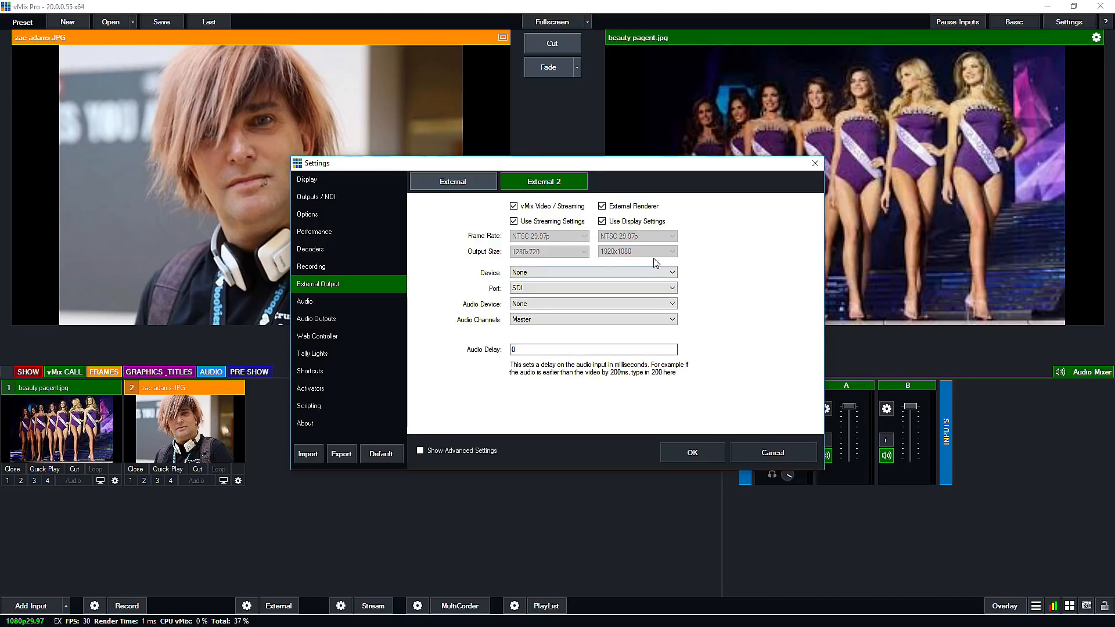
pyautogui.click(602, 206)
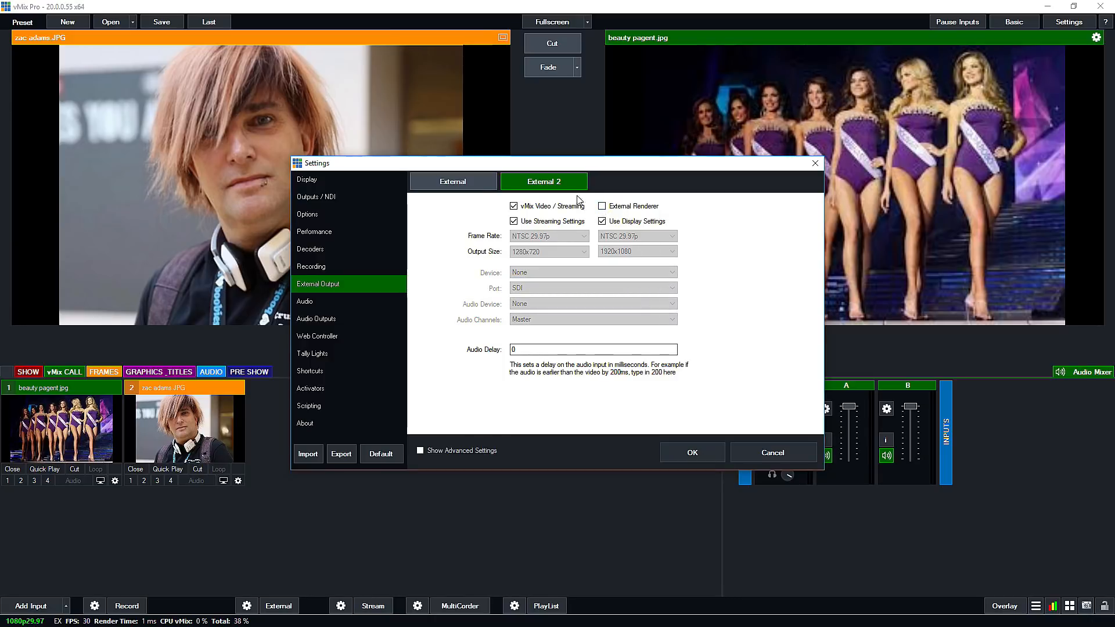
pyautogui.click(474, 186)
pyautogui.click(602, 206)
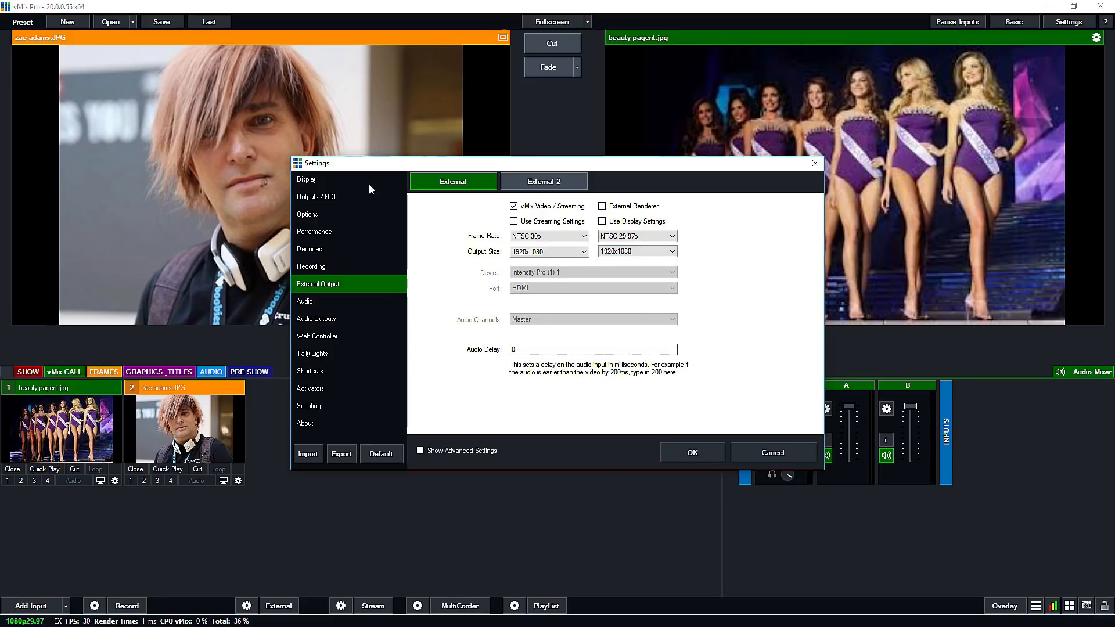
# In the Display settings, assign fullscreen Display 2 to monitor 3.
pyautogui.click(304, 180)
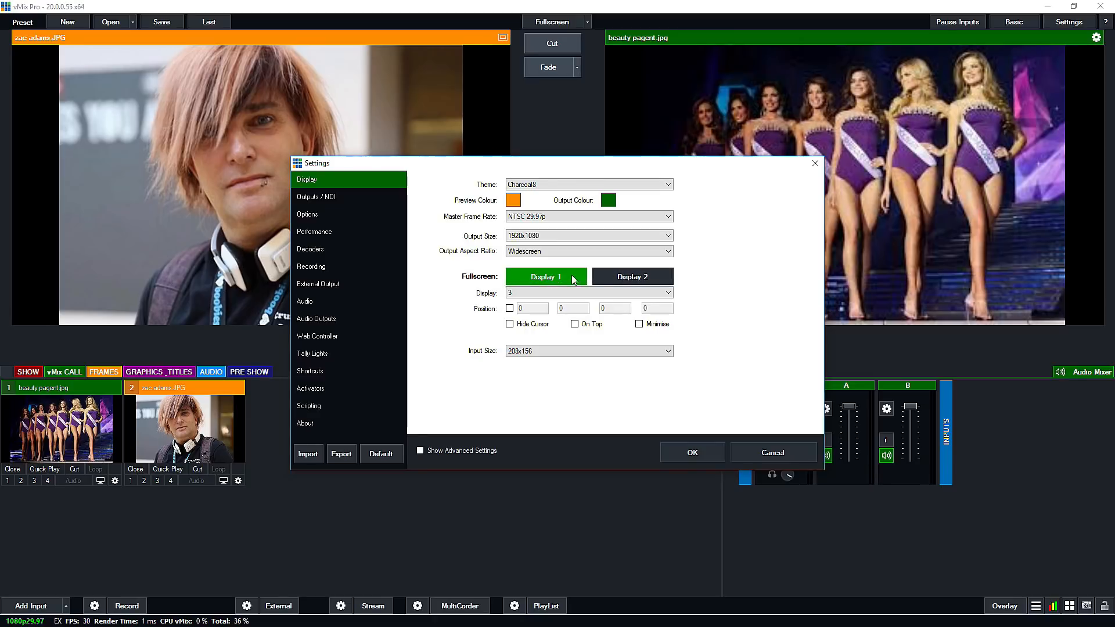
pyautogui.click(617, 279)
pyautogui.click(541, 281)
pyautogui.click(632, 278)
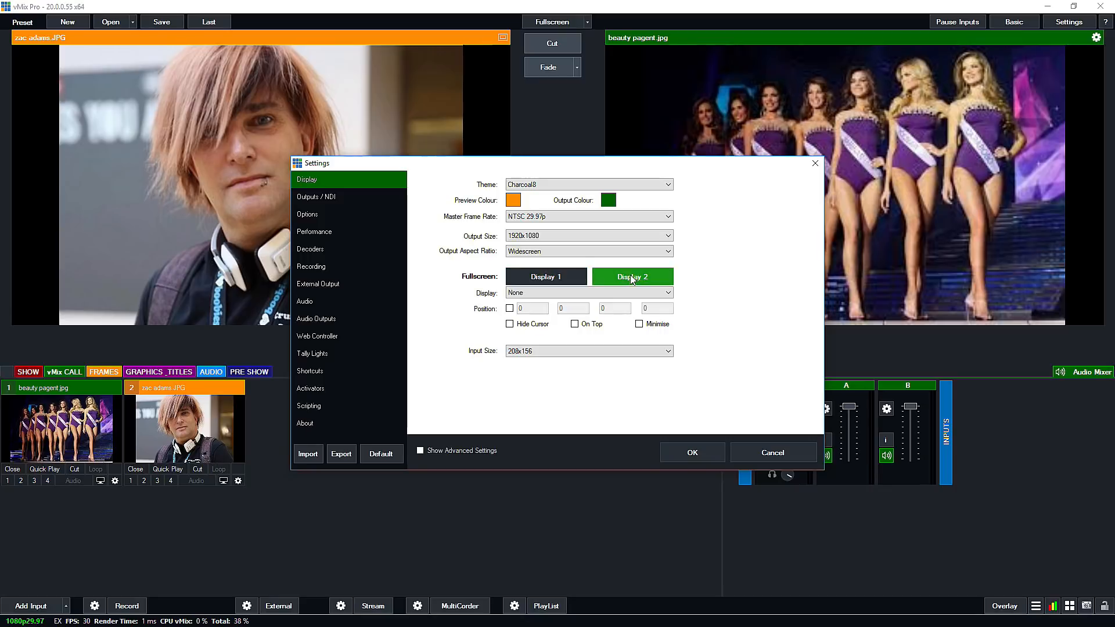
pyautogui.click(558, 295)
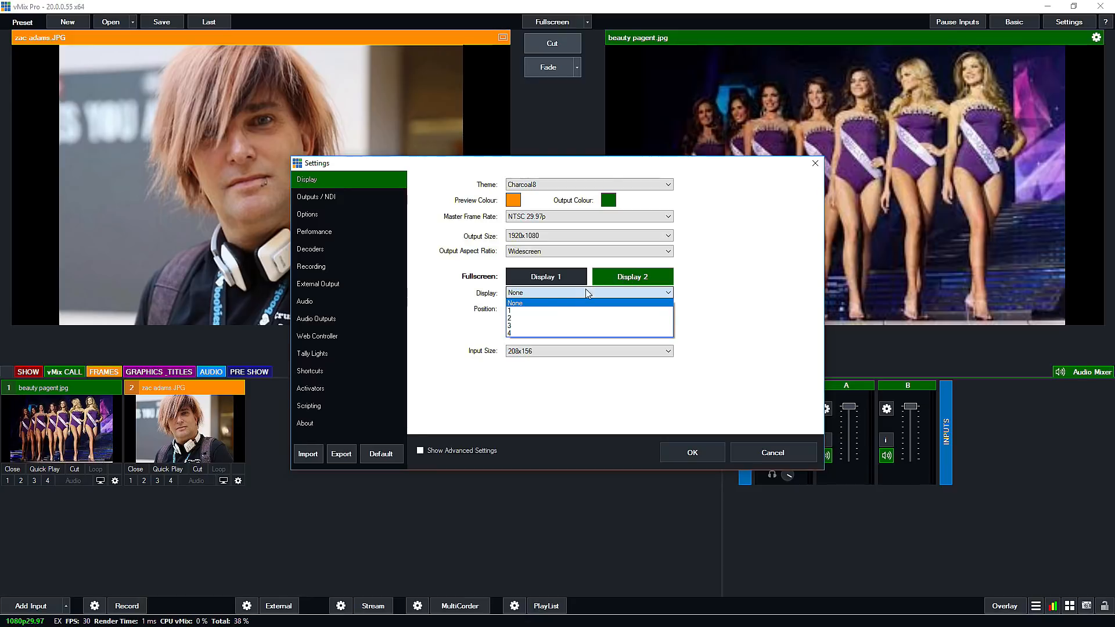
pyautogui.click(537, 327)
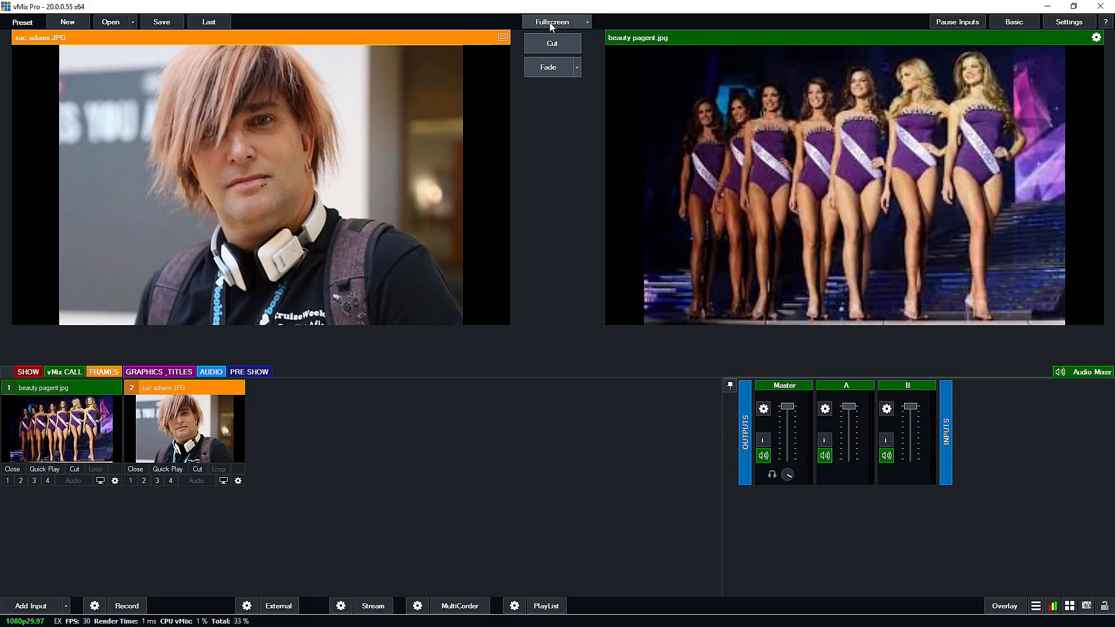
# Reopen the Display settings and assign fullscreen Display 1 to monitor 1.
pyautogui.click(247, 606)
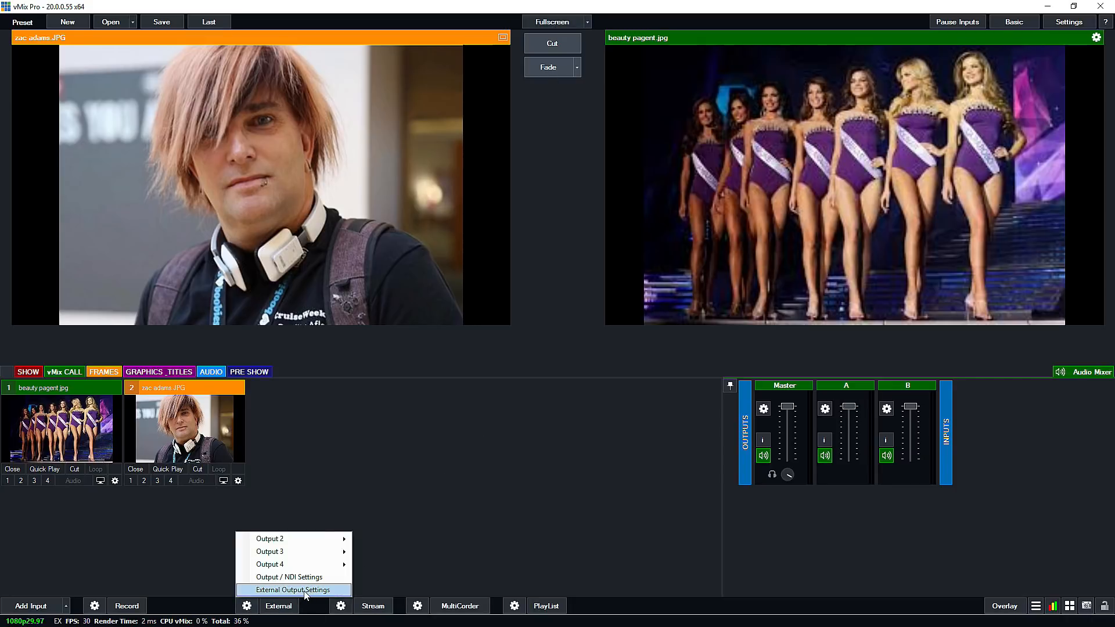
pyautogui.click(306, 586)
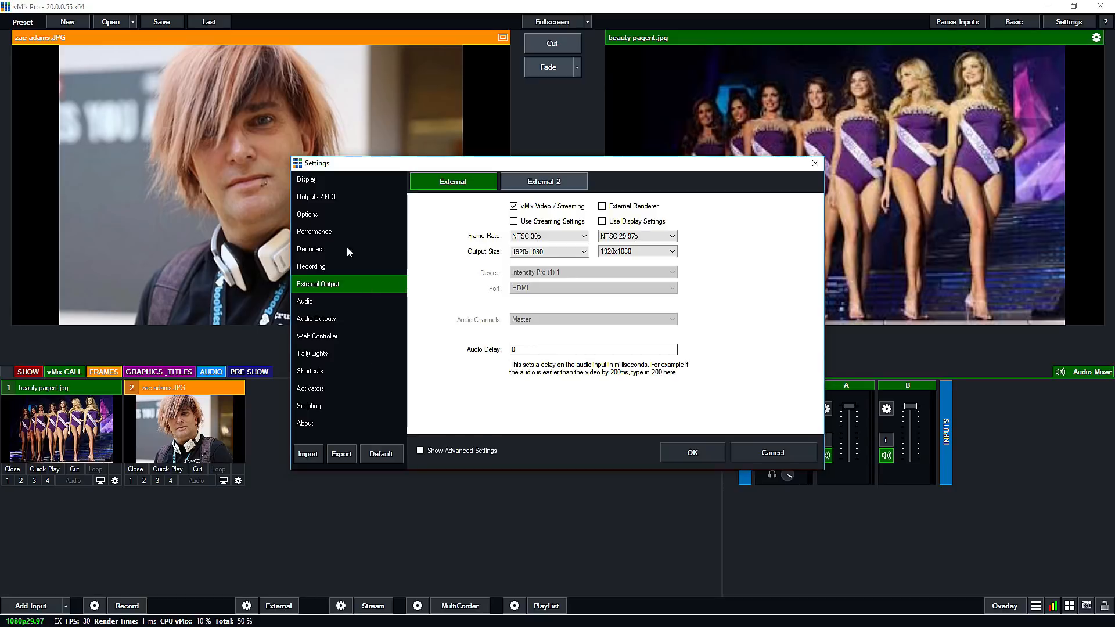
pyautogui.click(325, 178)
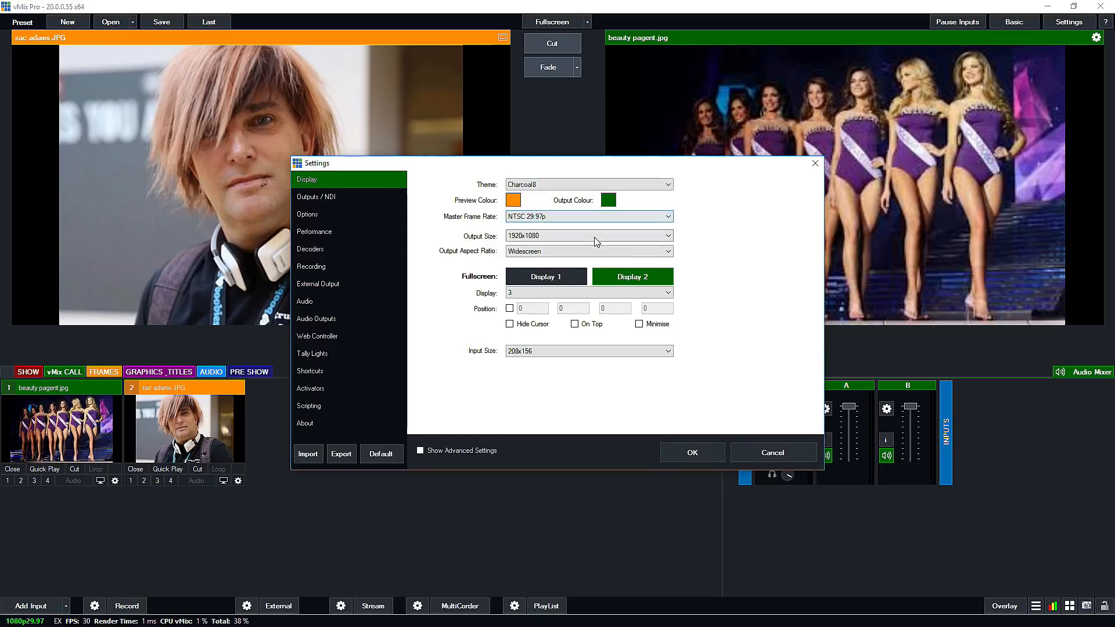
pyautogui.click(557, 277)
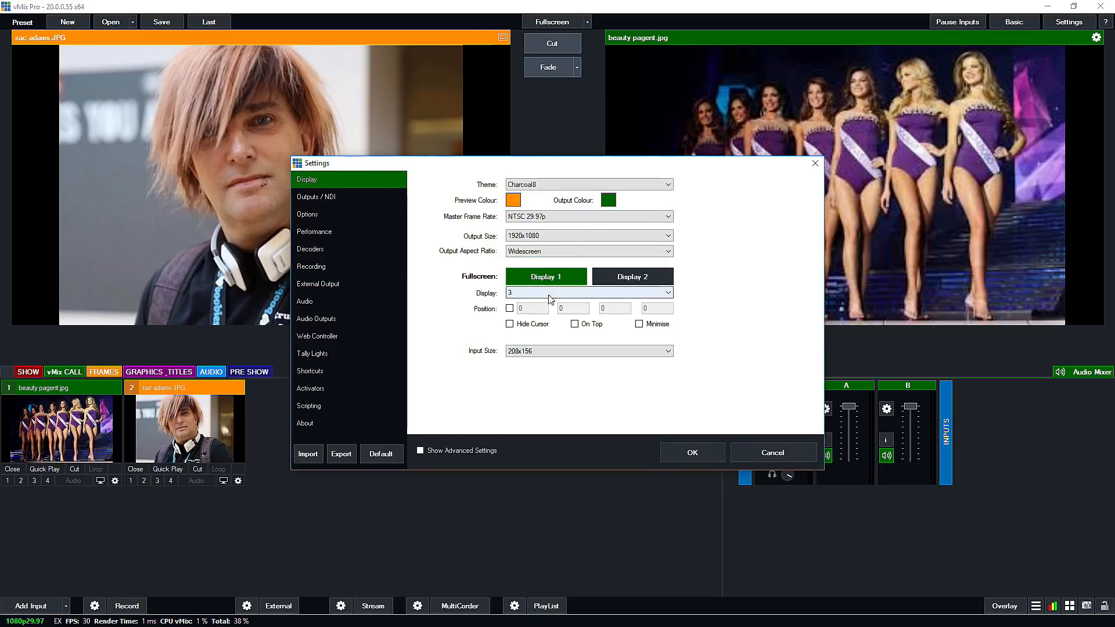
pyautogui.click(548, 293)
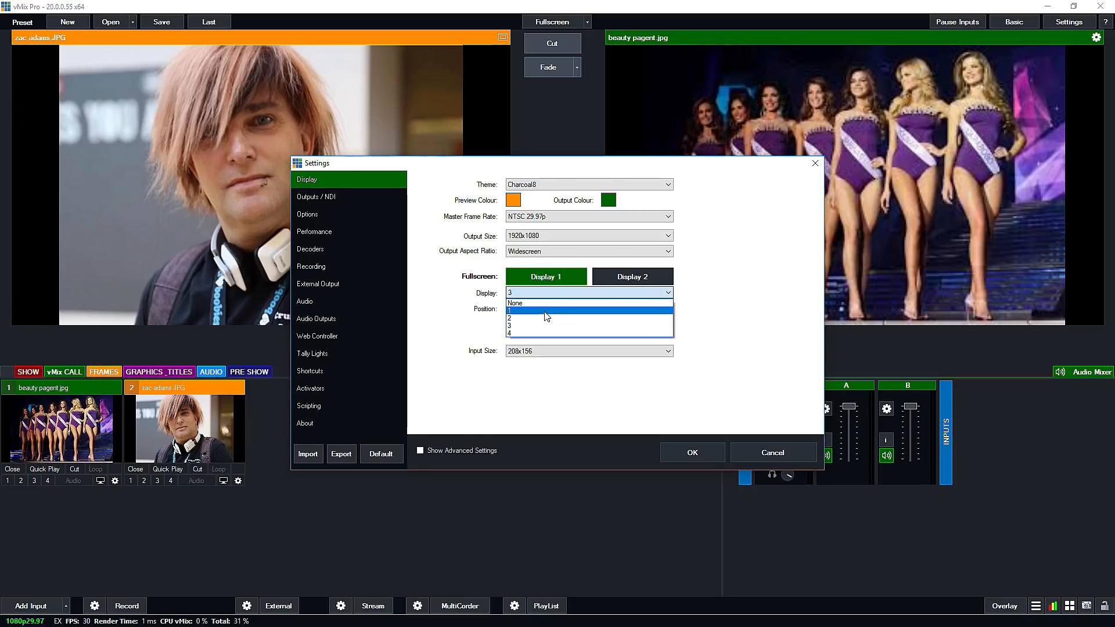
pyautogui.click(545, 312)
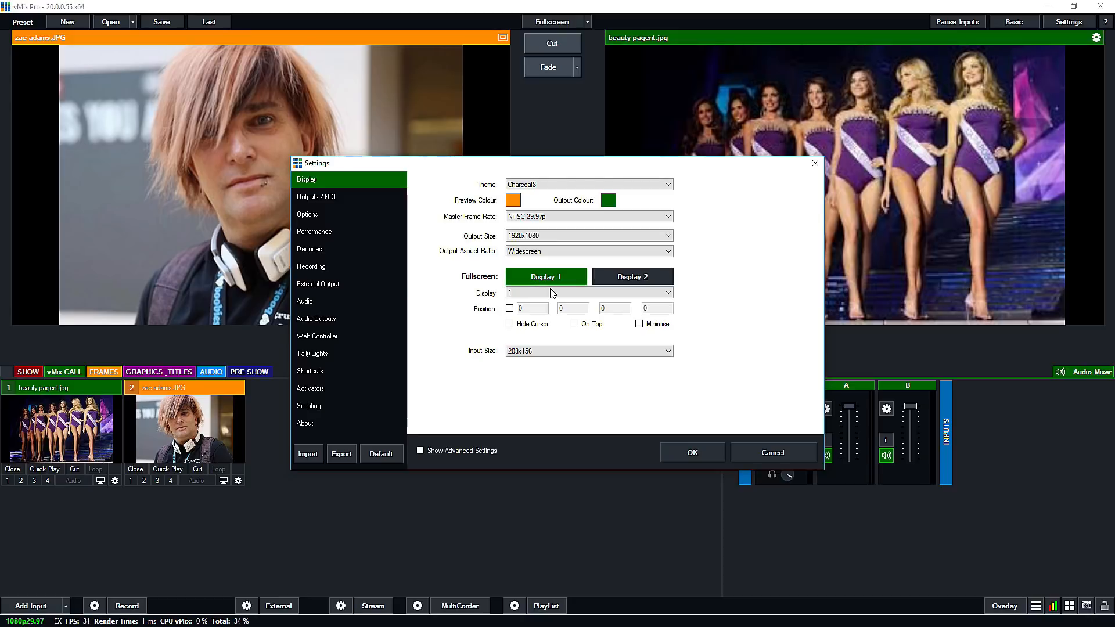
pyautogui.click(643, 278)
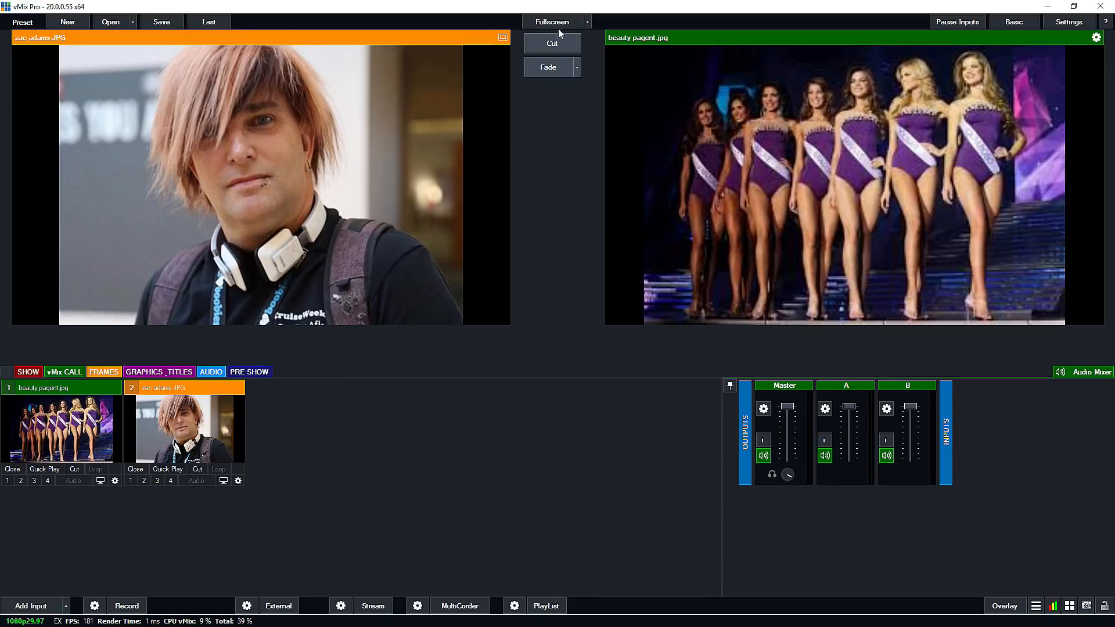
# Start fullscreen output, set the source of fullscreen Display 2 to Input2, and stop fullscreen.
pyautogui.click(551, 21)
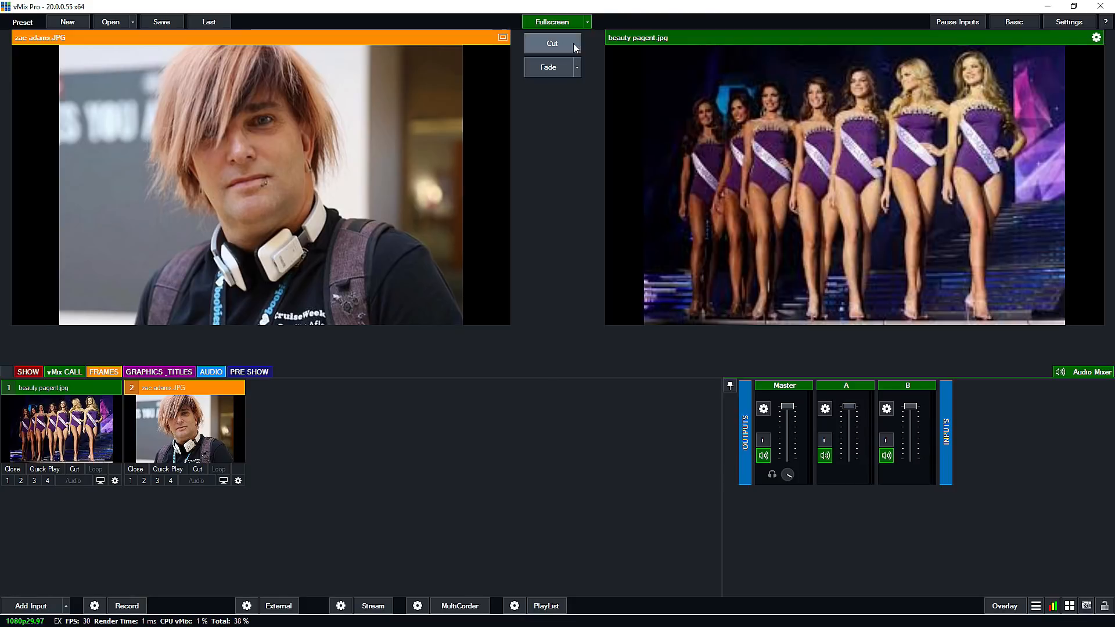
pyautogui.click(588, 24)
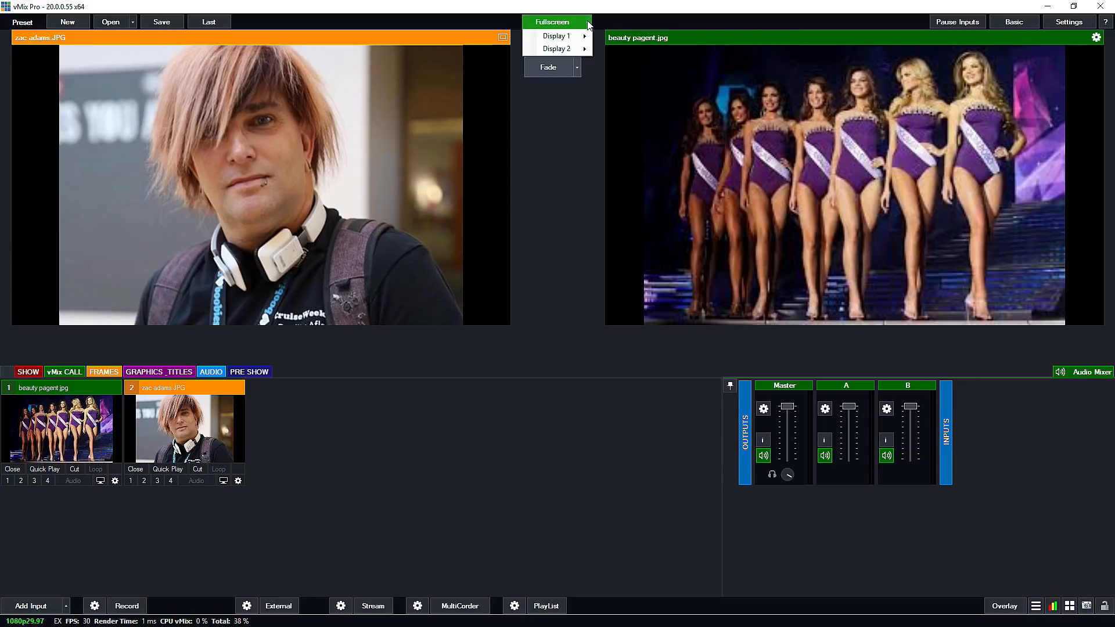
pyautogui.moveTo(555, 40)
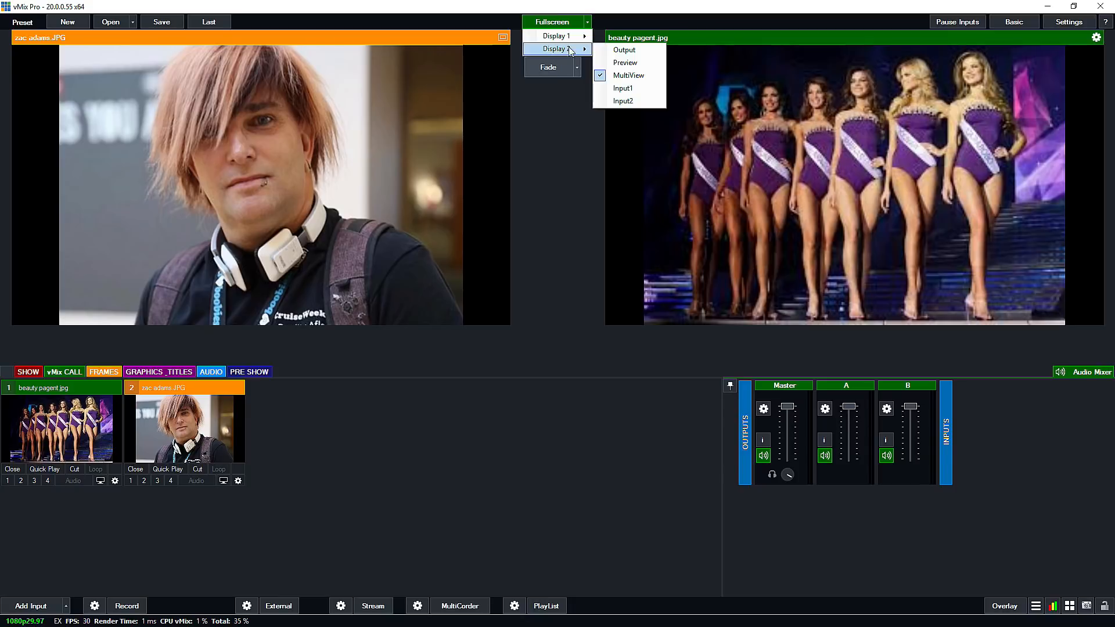
pyautogui.click(623, 102)
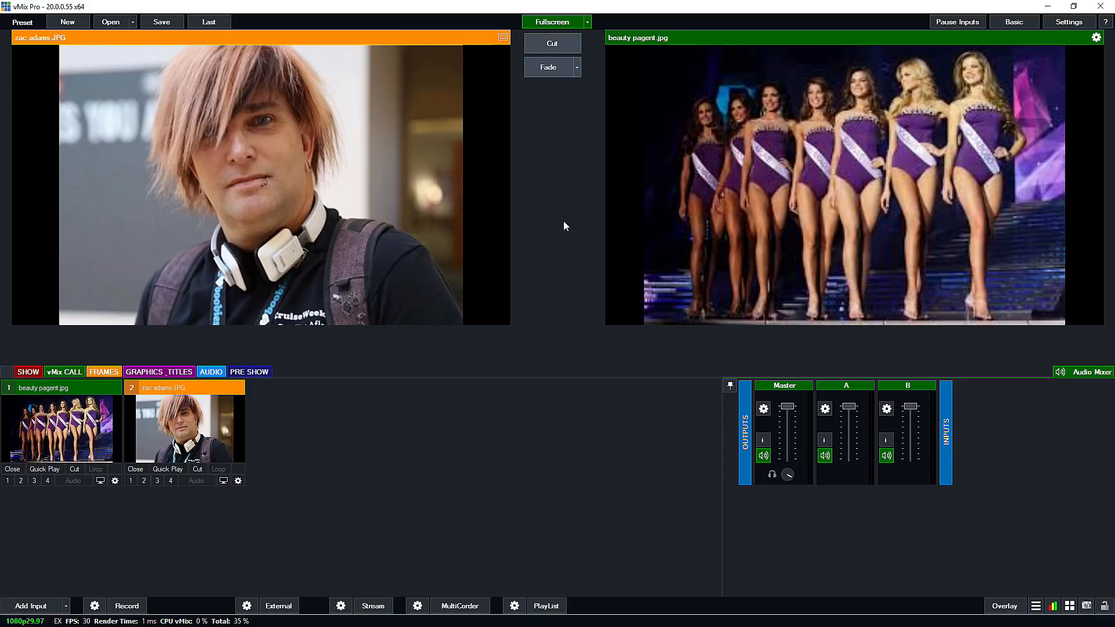
pyautogui.click(551, 22)
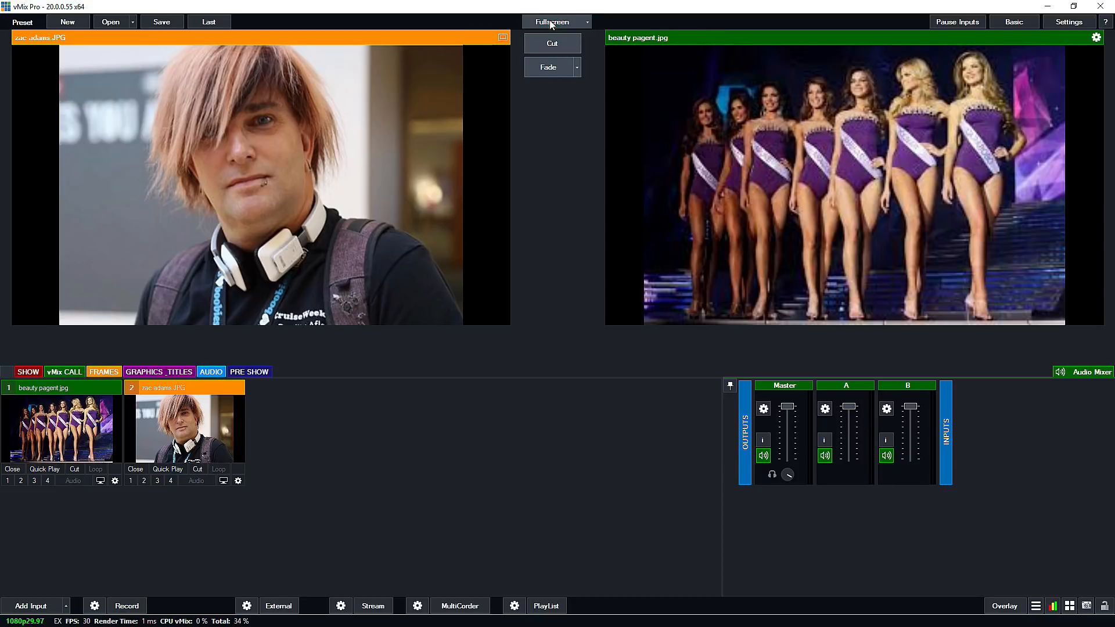